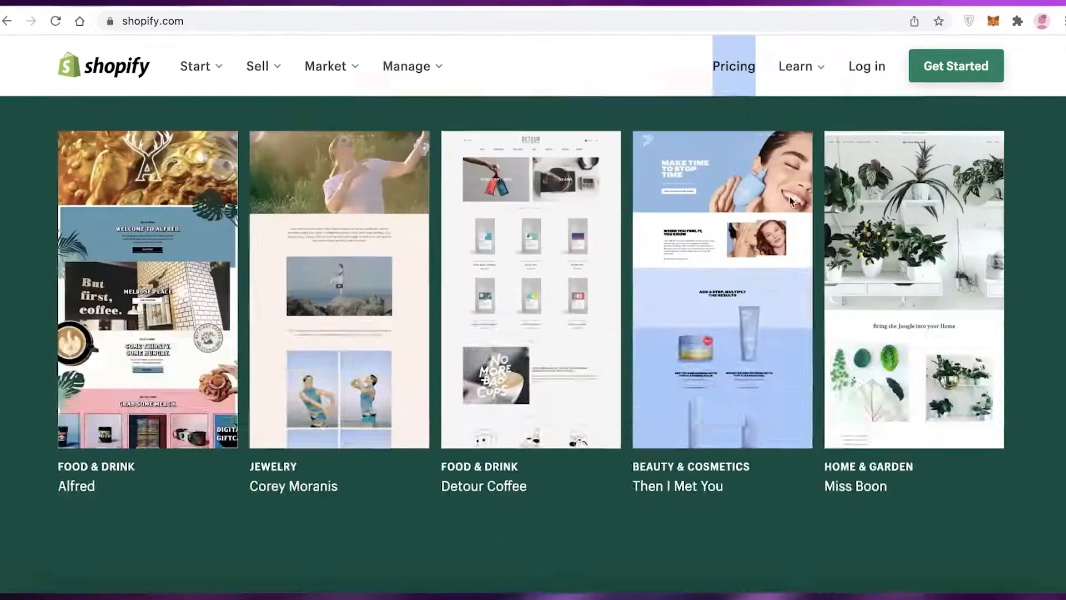
# - Dismiss the plan offer banner and open the online store's Themes page
pyautogui.scroll(20, 792, 201)
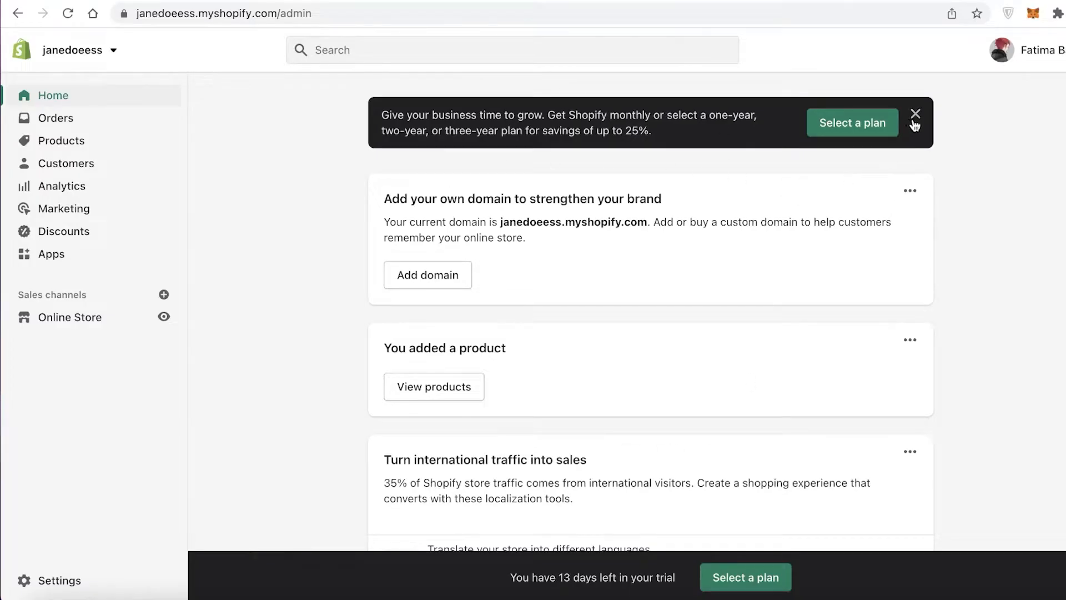
pyautogui.click(915, 114)
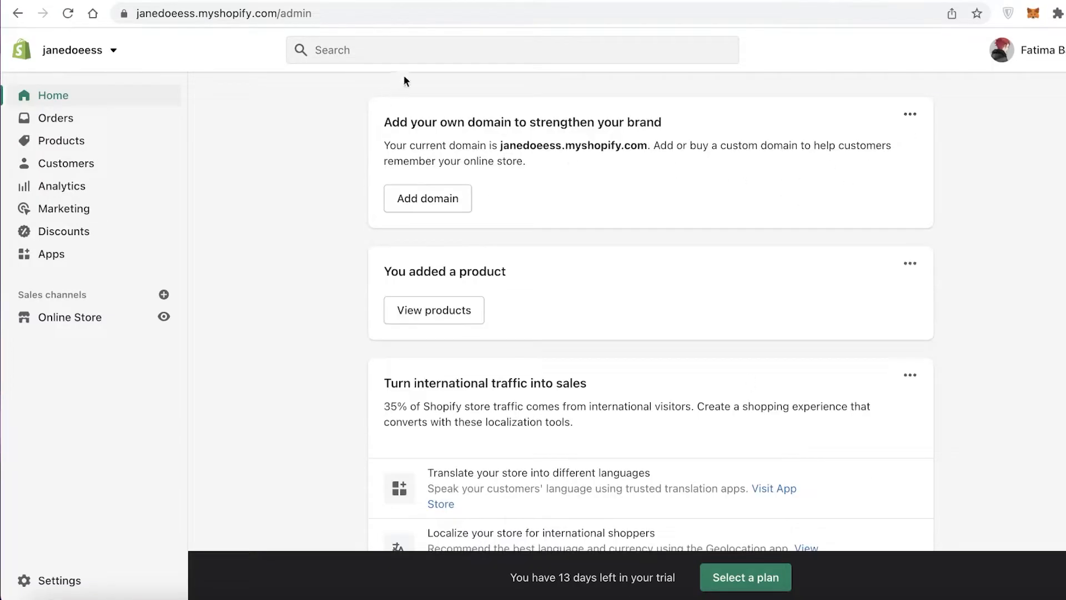
pyautogui.click(89, 325)
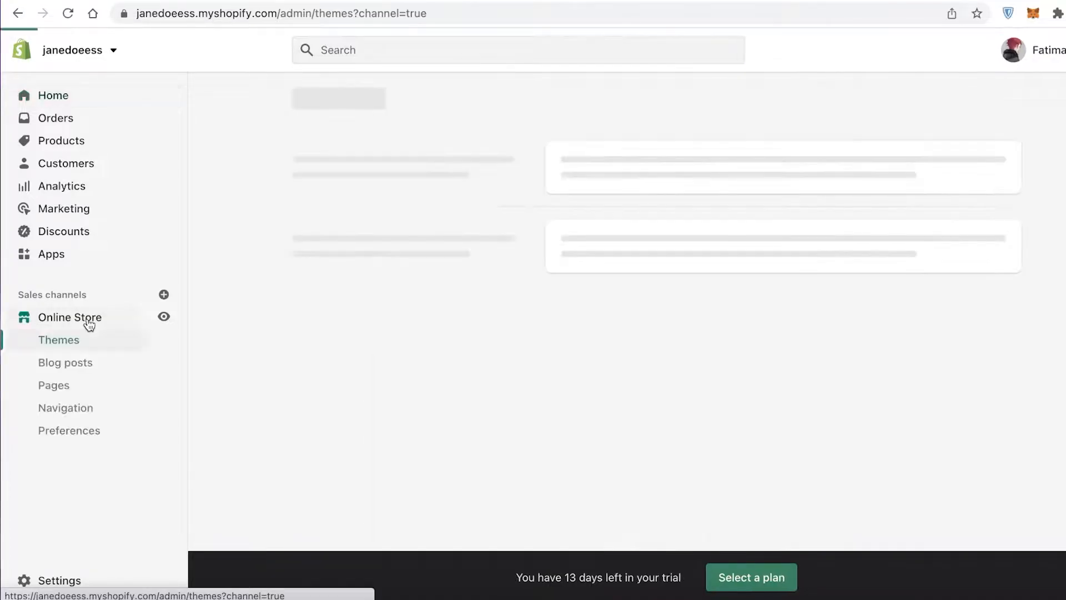
pyautogui.click(52, 347)
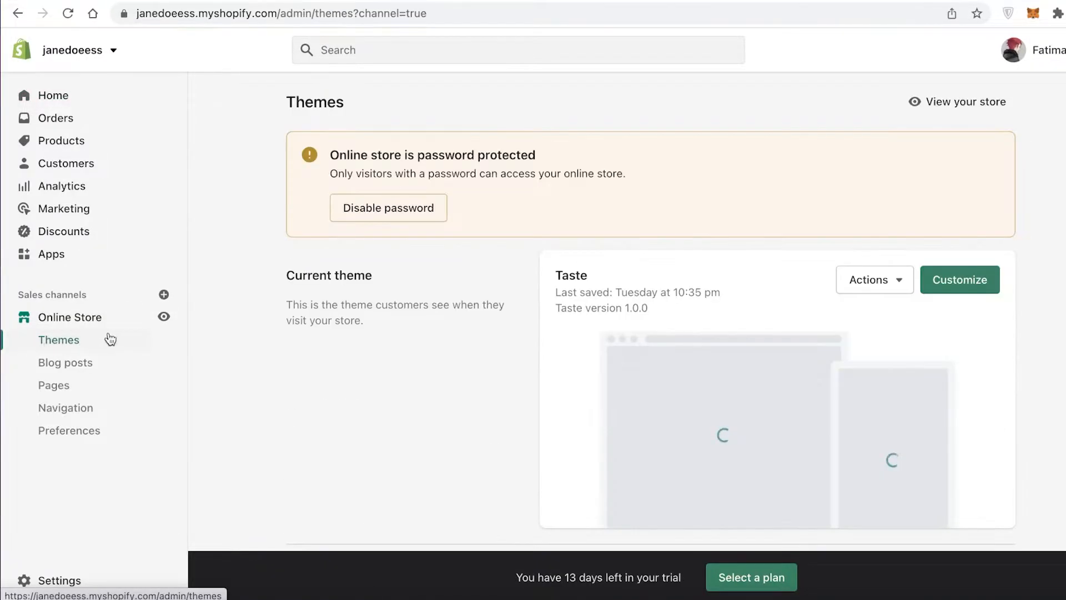
pyautogui.scroll(-3, 671, 228)
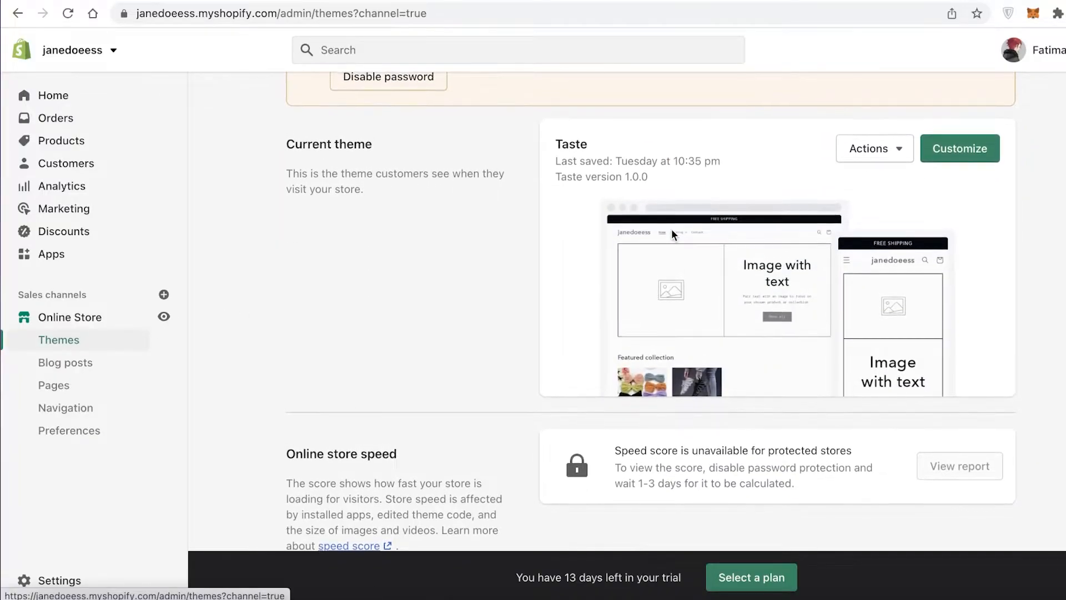
# - Duplicate the current Taste theme
pyautogui.click(873, 160)
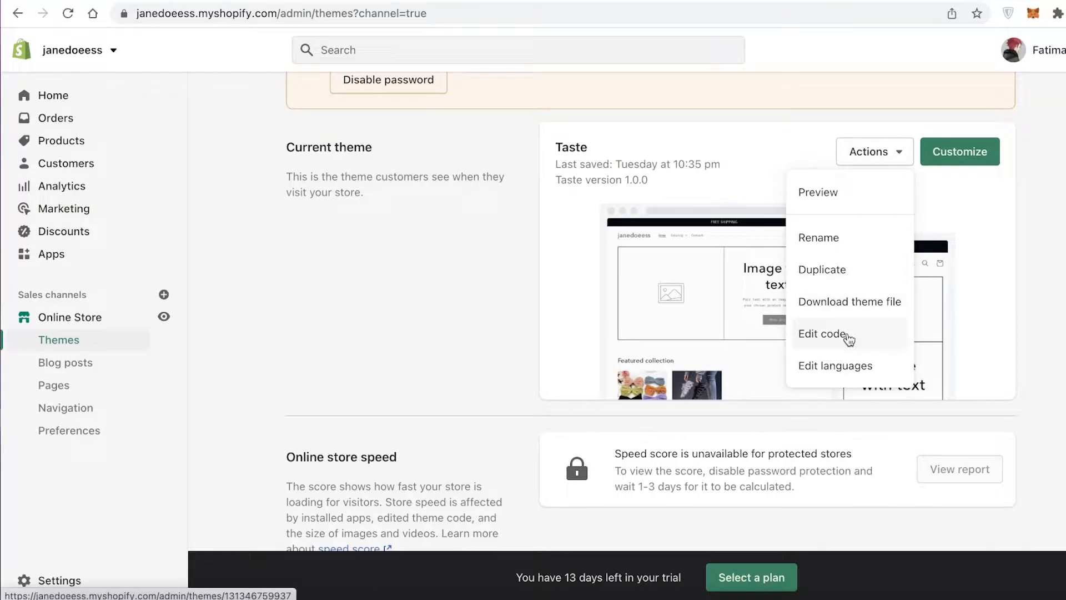
pyautogui.click(864, 158)
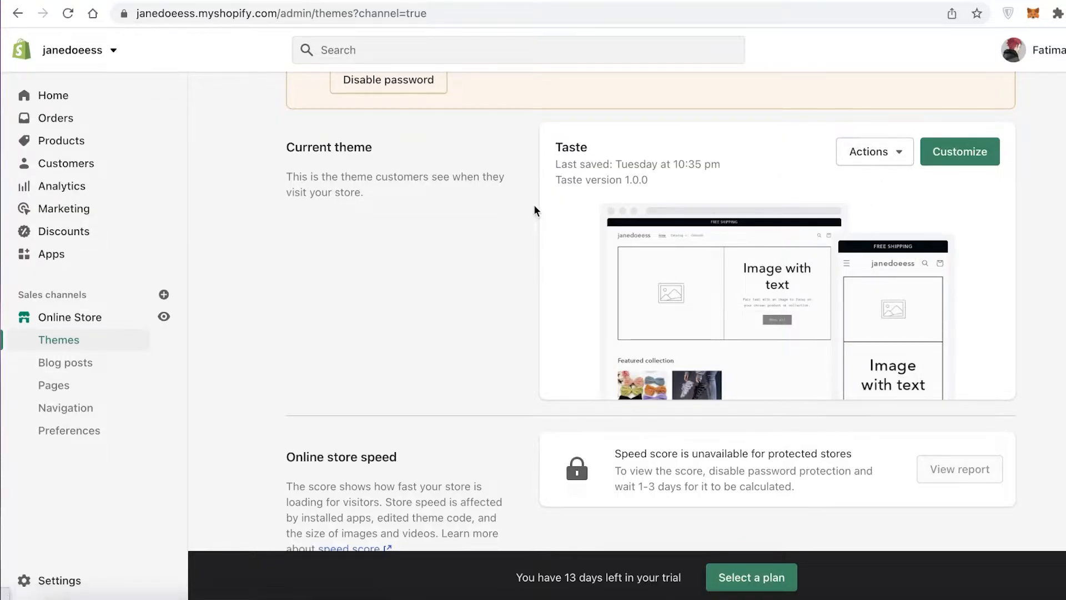
pyautogui.click(877, 152)
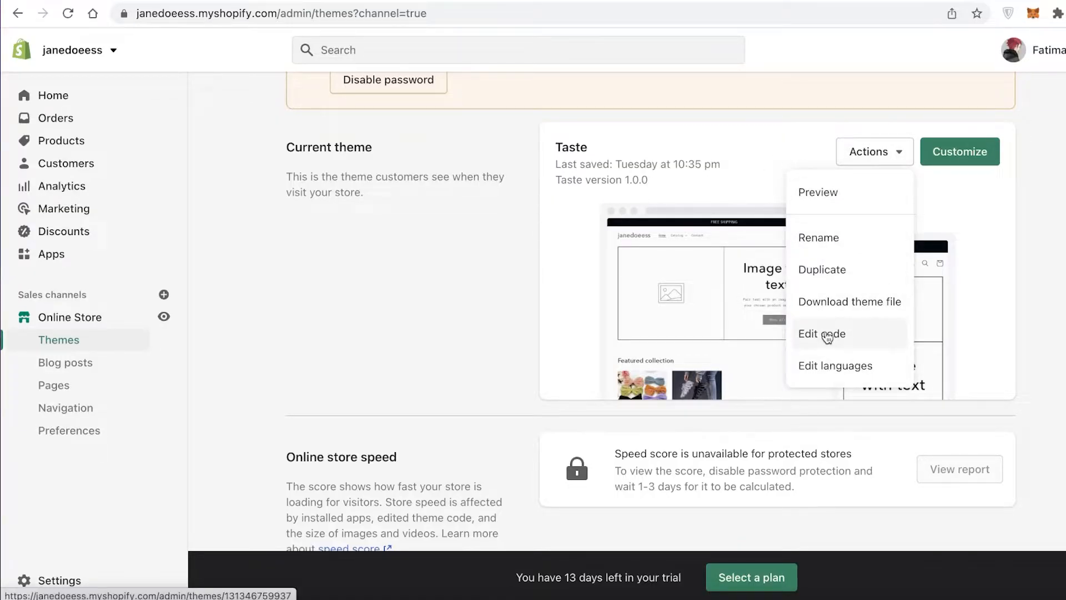
pyautogui.click(811, 283)
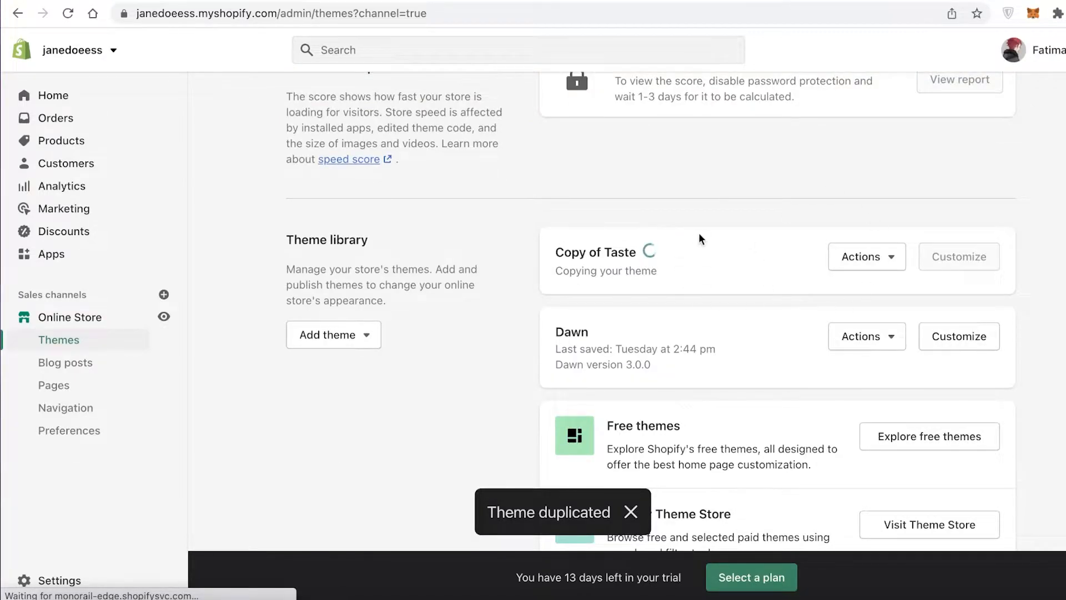
# - Open the code of the current Taste theme for editing
pyautogui.scroll(4, 700, 231)
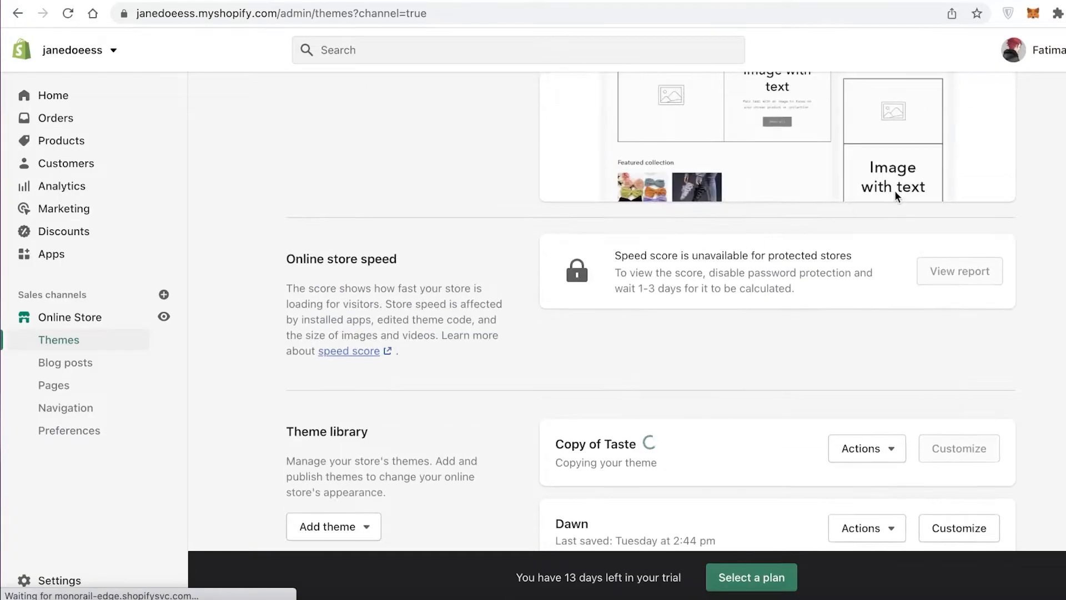
pyautogui.scroll(1, 897, 196)
pyautogui.scroll(-8, 650, 400)
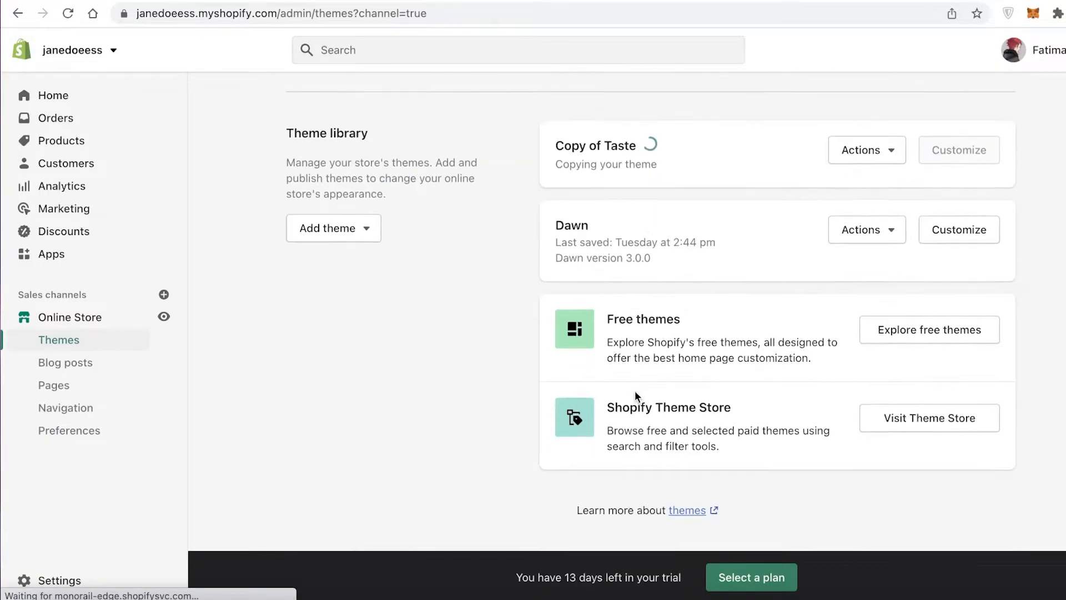
pyautogui.scroll(3, 645, 361)
pyautogui.scroll(3, 662, 309)
pyautogui.scroll(8, 661, 308)
pyautogui.scroll(-4, 675, 297)
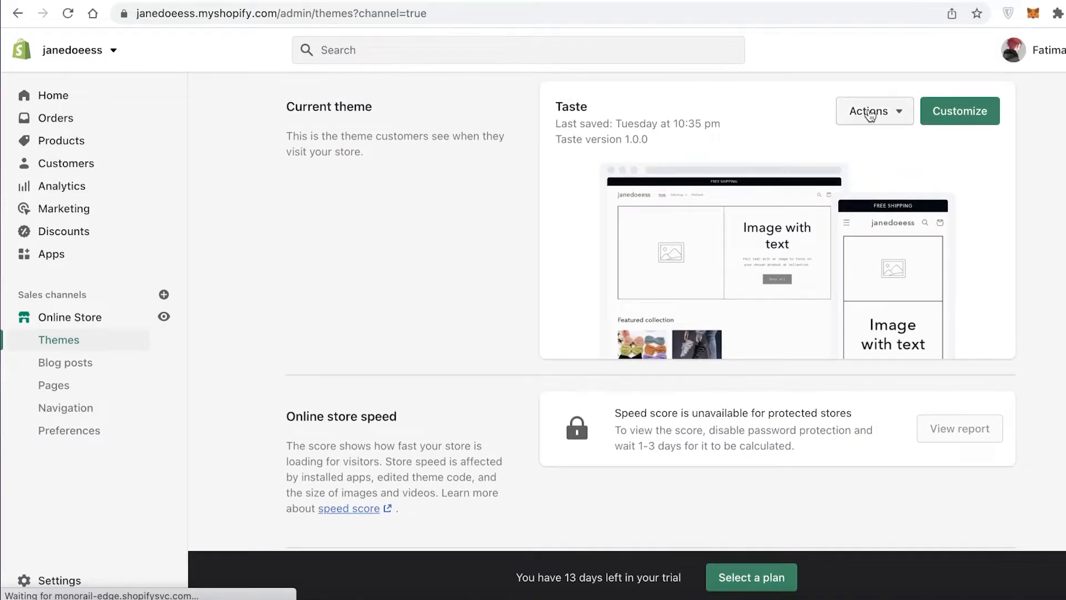
pyautogui.click(870, 114)
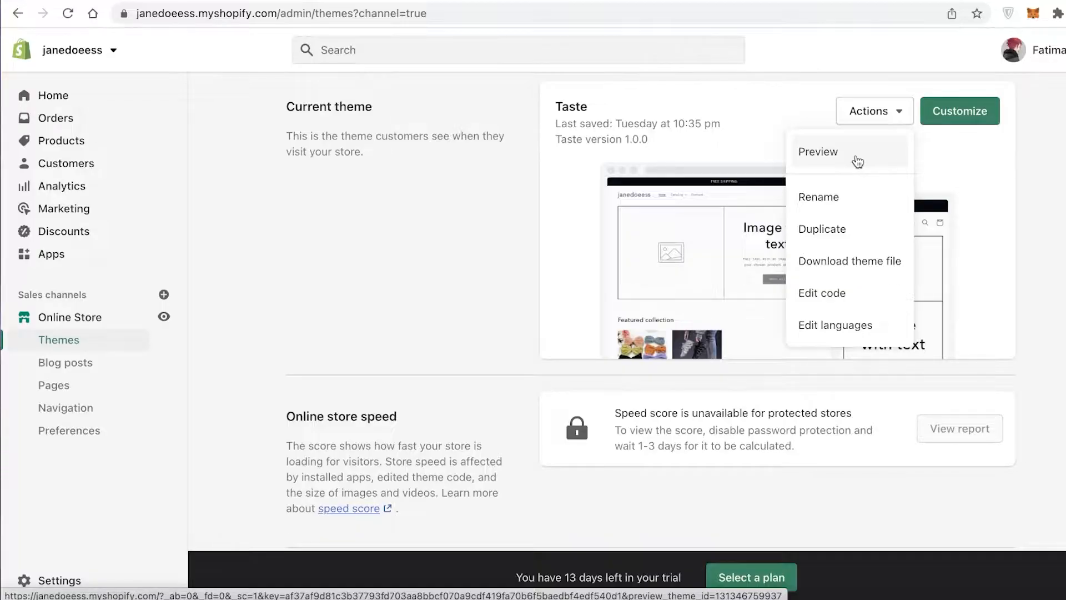
pyautogui.click(818, 308)
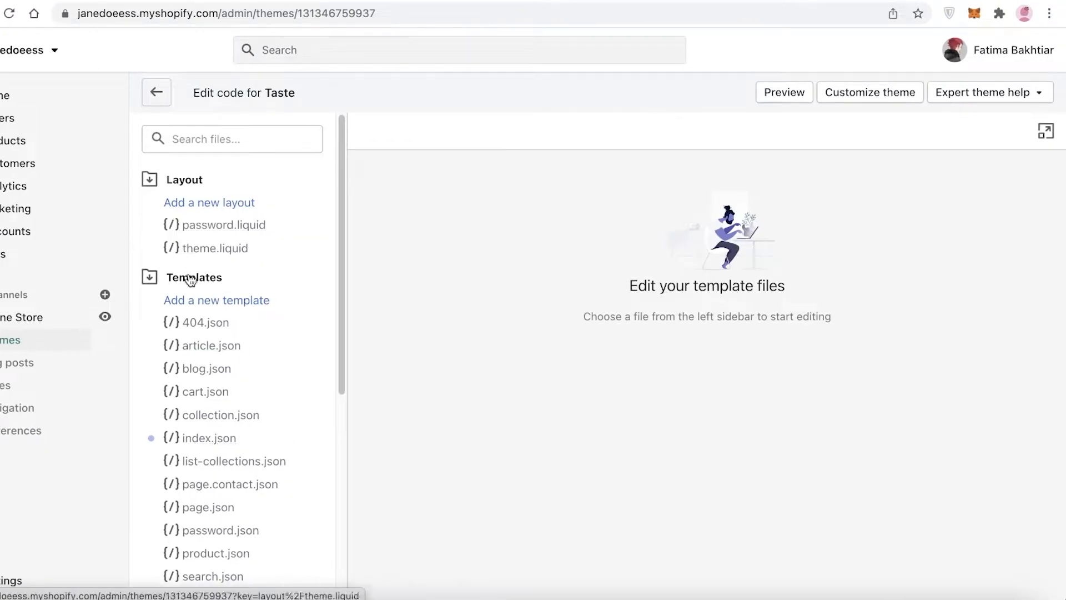
# - Collapse the Layout folder in the theme files, leaving only the Templates folder expanded
pyautogui.scroll(-6, 248, 366)
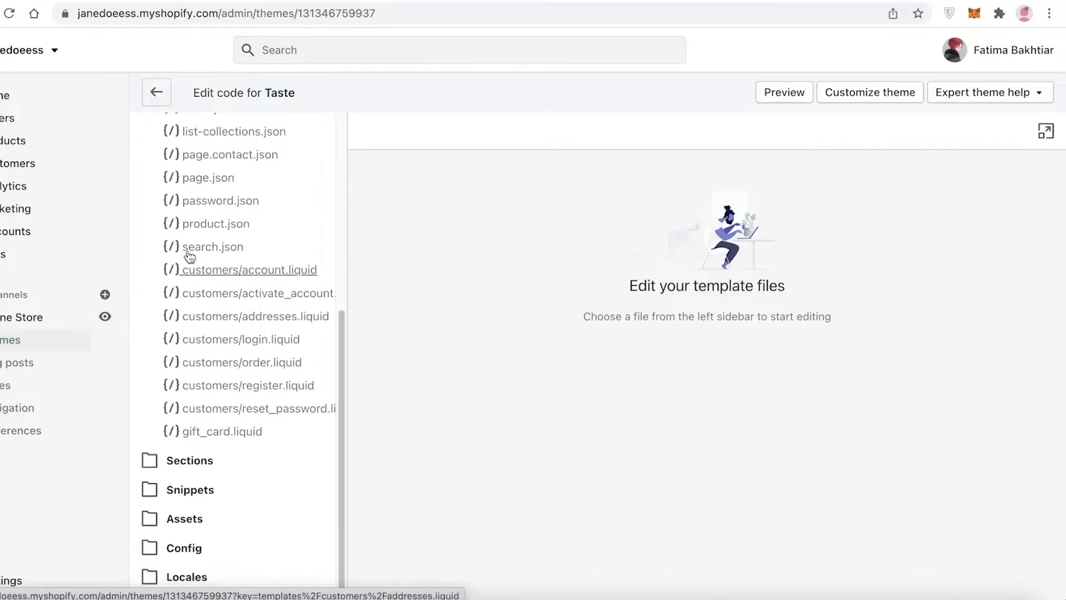
pyautogui.scroll(6, 210, 519)
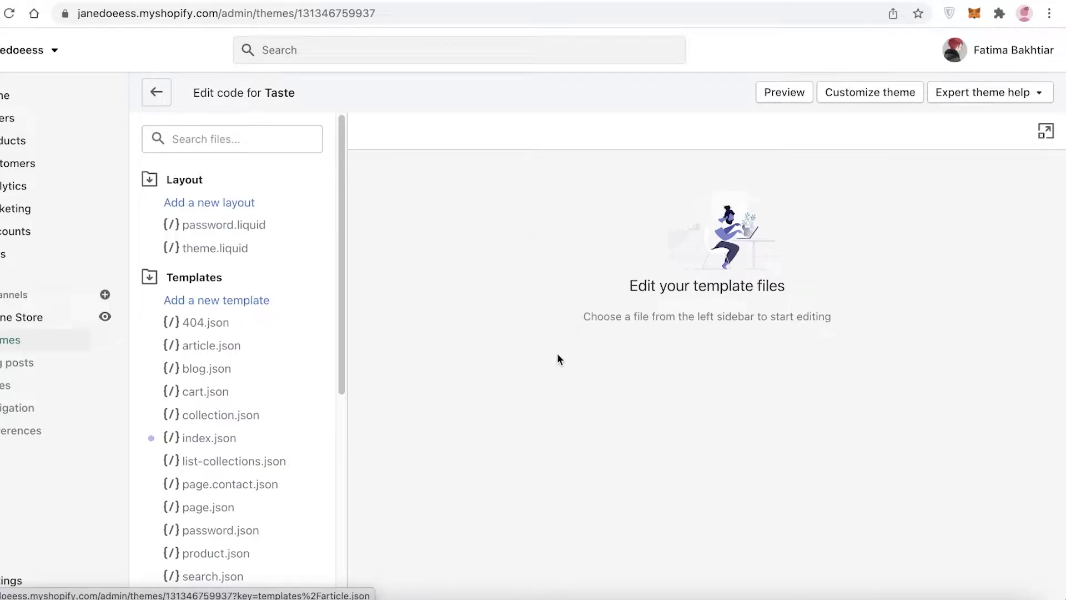
pyautogui.click(173, 277)
pyautogui.click(151, 179)
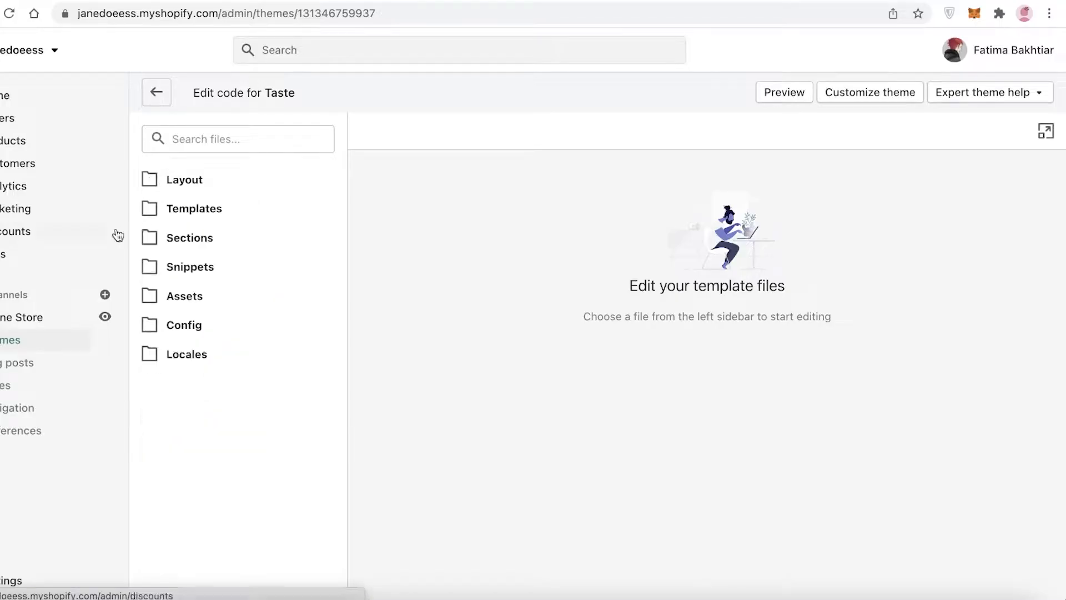
pyautogui.click(166, 221)
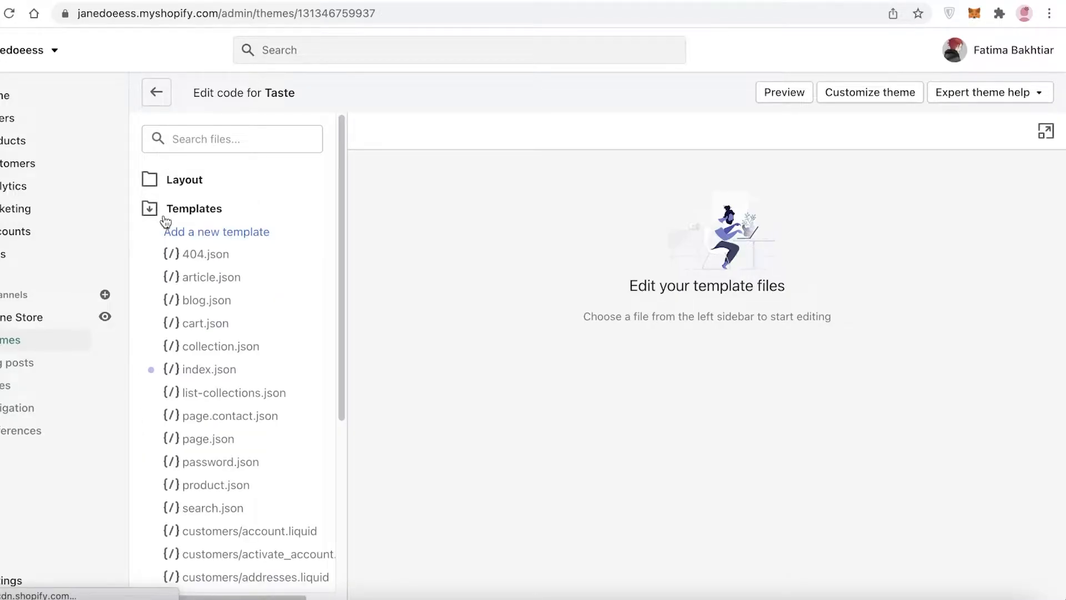
# - Create a new JSON template for article with the file name article.alternate.json
pyautogui.click(215, 232)
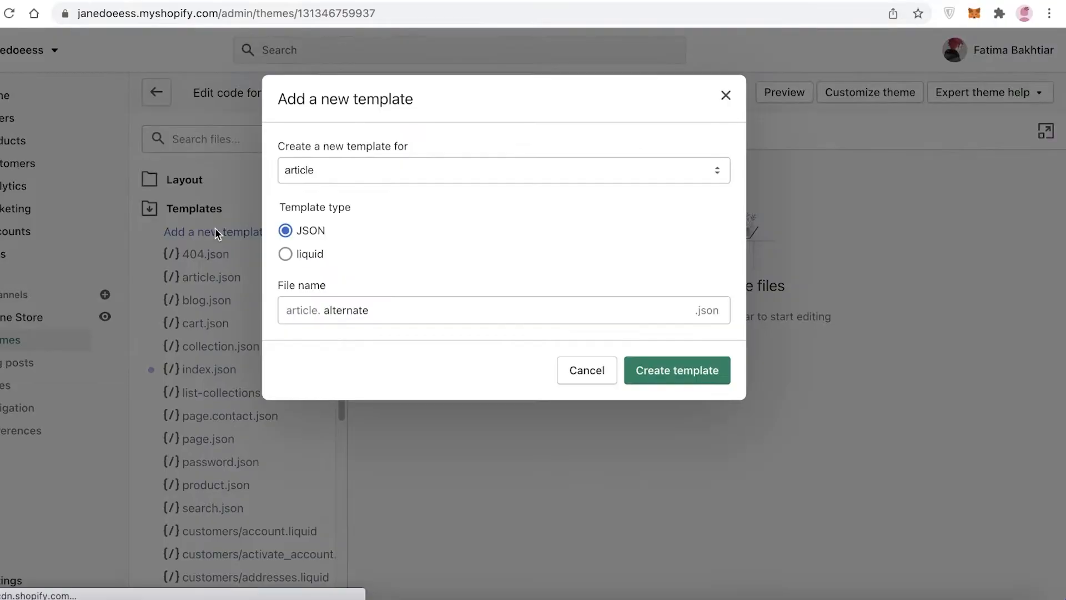
pyautogui.click(494, 168)
pyautogui.click(402, 172)
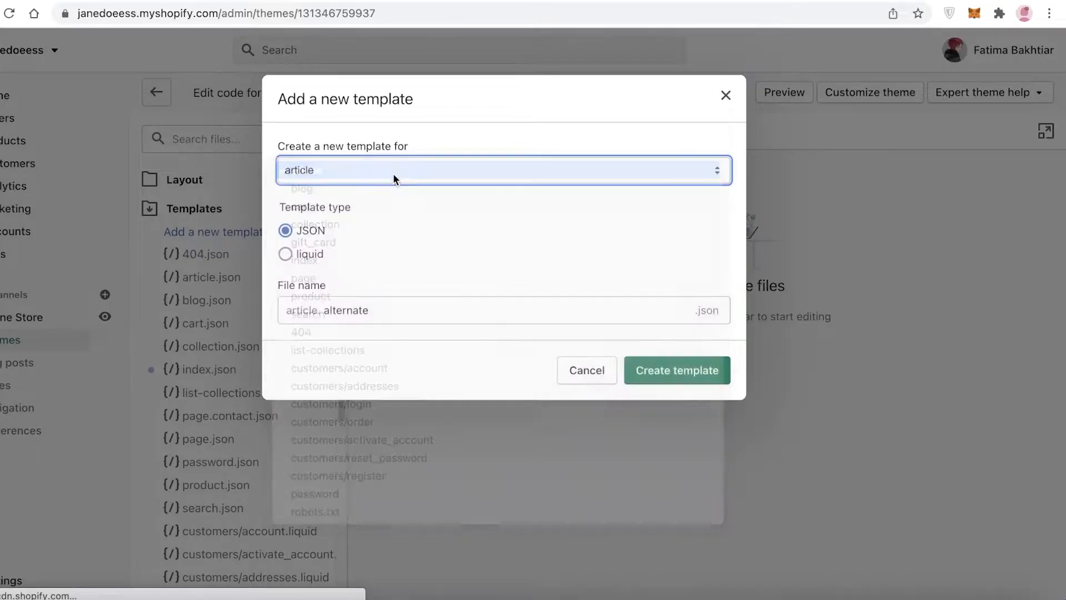
pyautogui.click(664, 378)
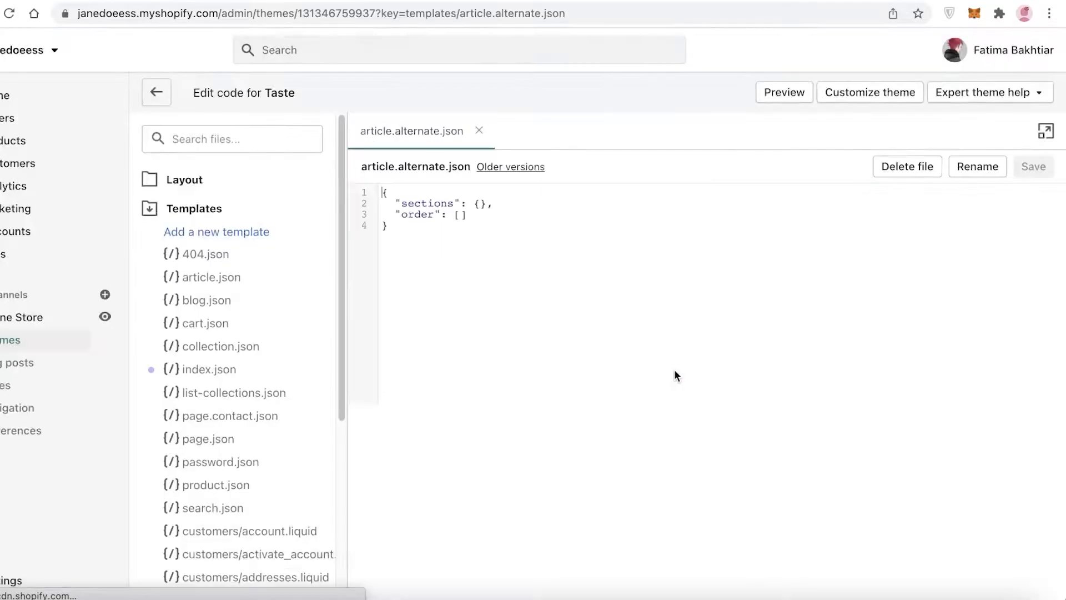
# - Replace the contents of article.alternate.json with {% section 'slideshow' %} and try to save the file
pyautogui.moveTo(455, 243); pyautogui.dragTo(372, 181)
pyautogui.press('BackSpace')
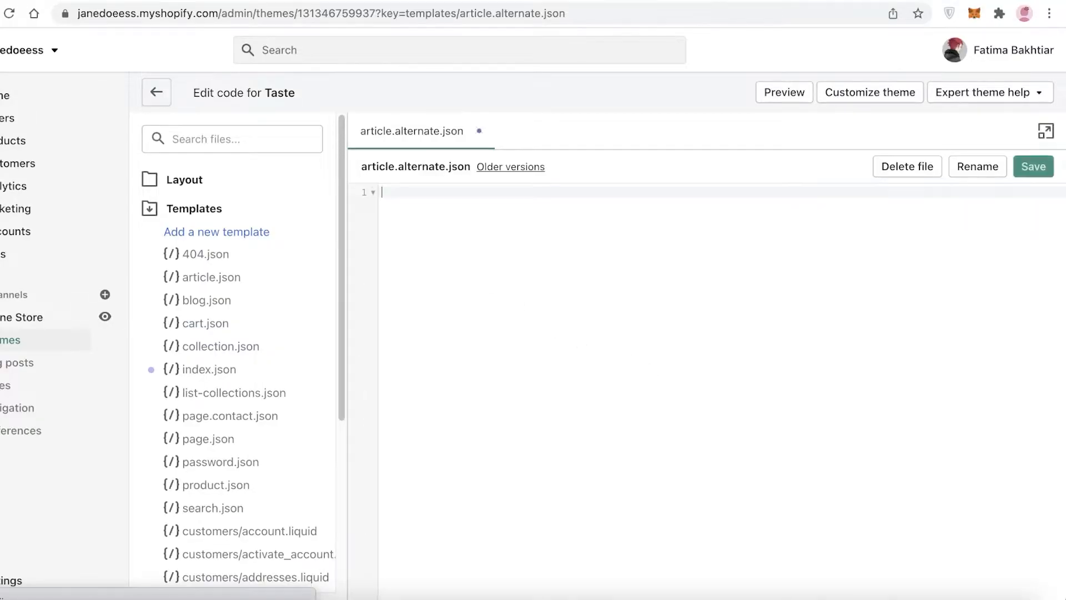
pyautogui.rightClick(400, 192)
pyautogui.click(426, 309)
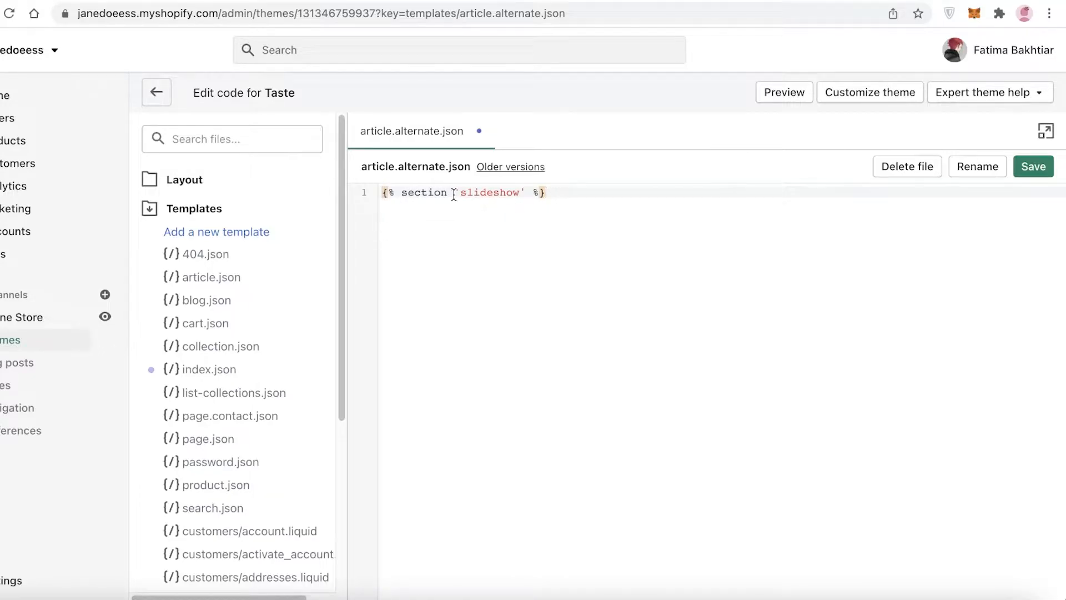
pyautogui.click(1034, 167)
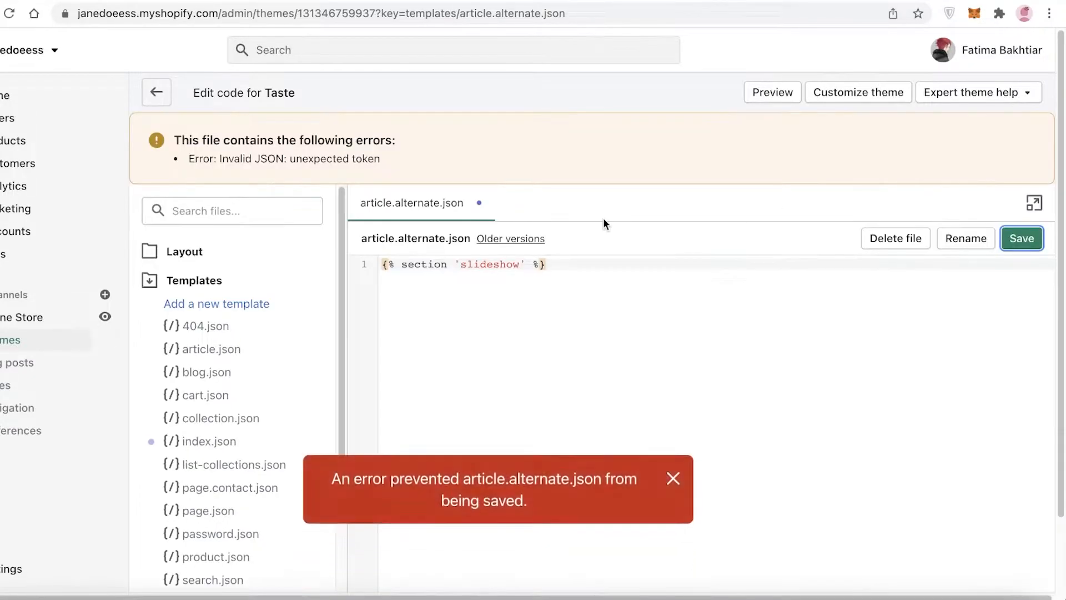
pyautogui.click(673, 478)
# - Add another article template named alternate, this time with the liquid template type
pyautogui.scroll(-3, 186, 326)
pyautogui.scroll(1, 196, 329)
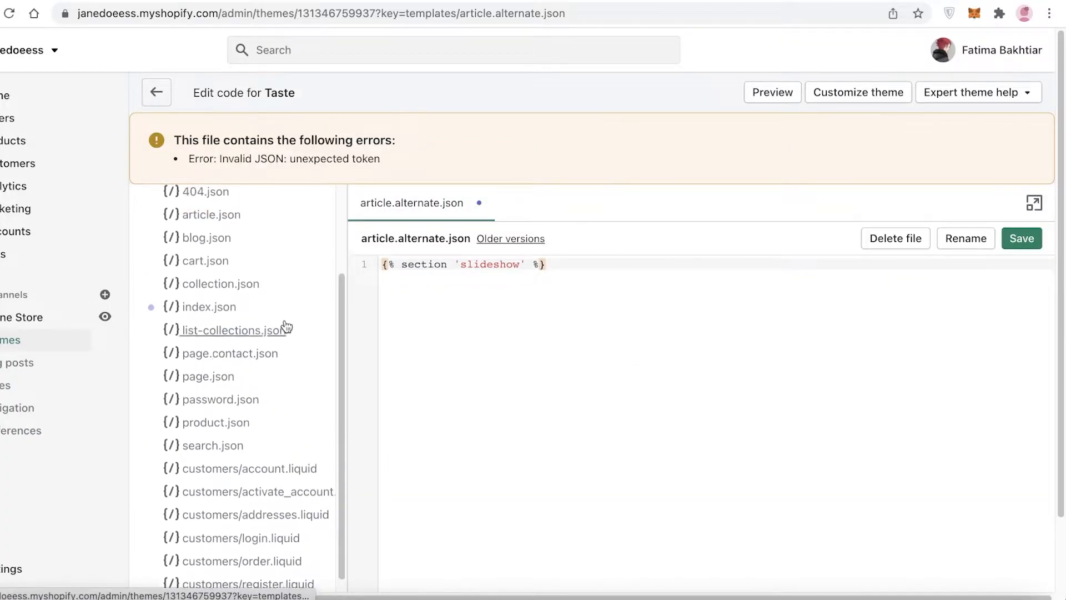
pyautogui.scroll(3, 234, 315)
pyautogui.click(216, 305)
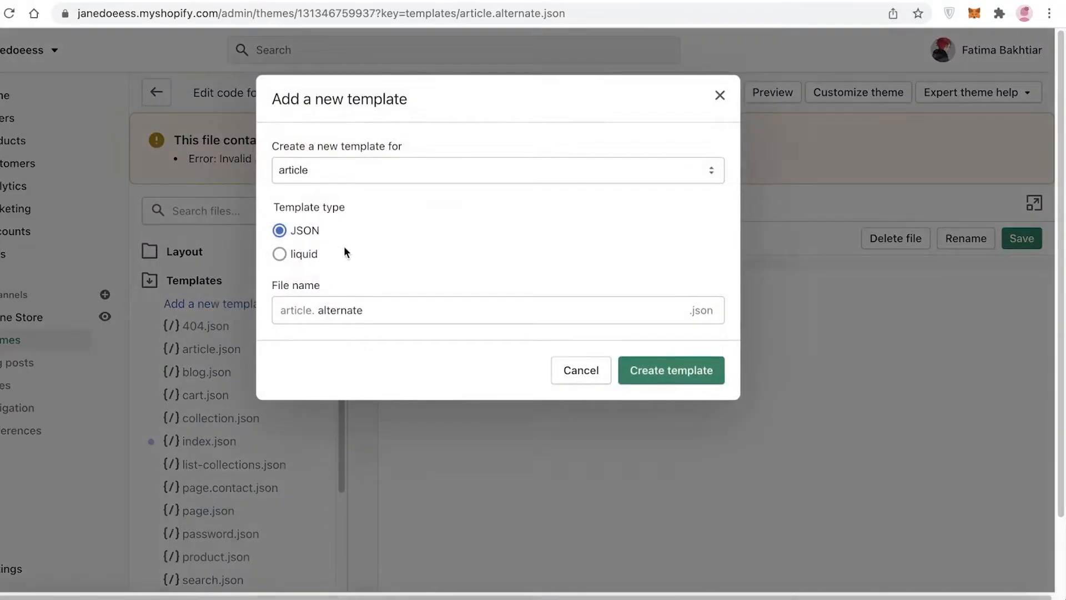
pyautogui.click(311, 254)
pyautogui.click(676, 389)
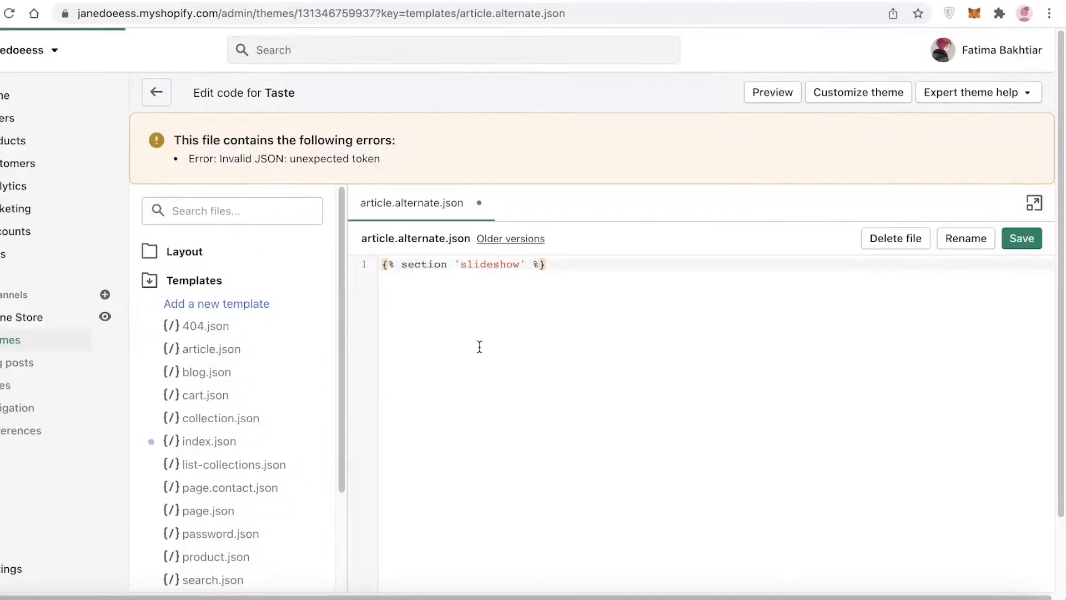
# - Paste {% section 'slideshow' %} into article.alternate.liquid and save the file
pyautogui.rightClick(433, 212)
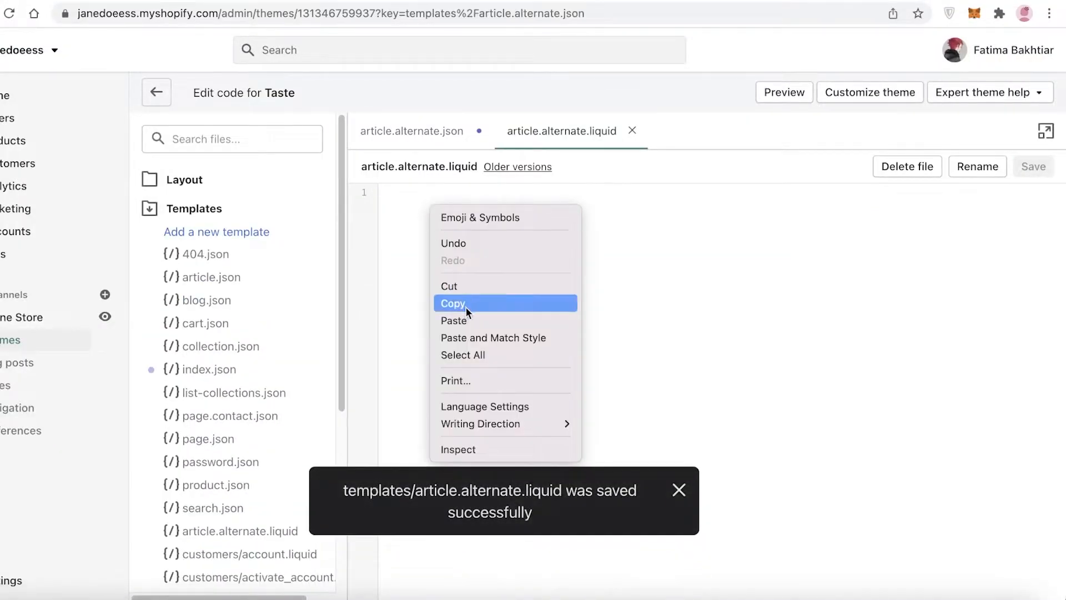
pyautogui.click(465, 322)
pyautogui.click(1032, 166)
pyautogui.click(677, 491)
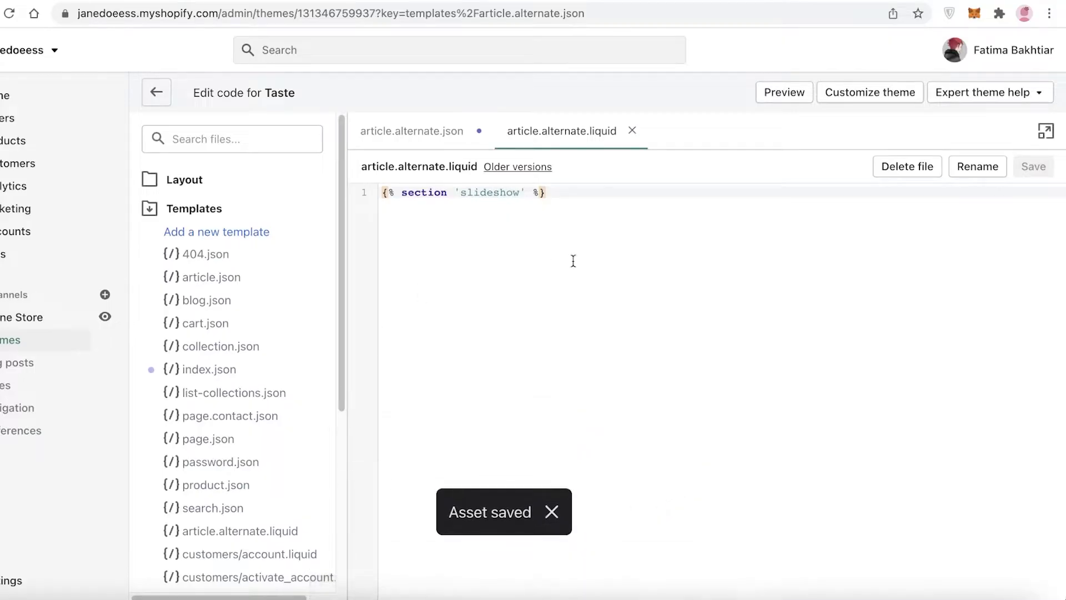
# - Close article.alternate.json and discard its unsaved changes
pyautogui.click(402, 134)
pyautogui.click(480, 203)
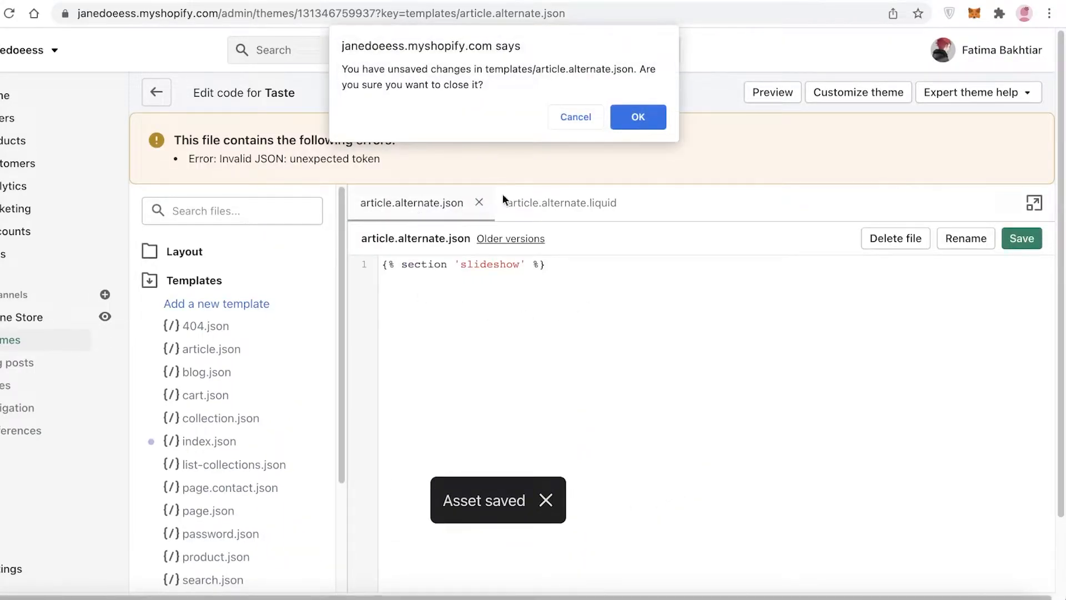
pyautogui.click(662, 115)
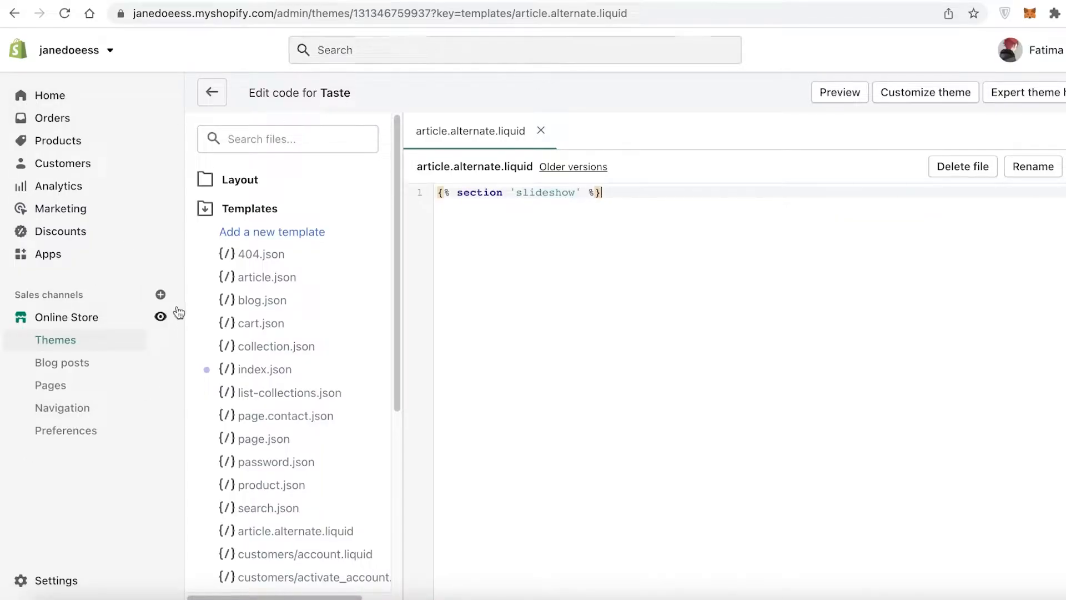
# - View the online store and open its home page in the theme editor
pyautogui.click(161, 317)
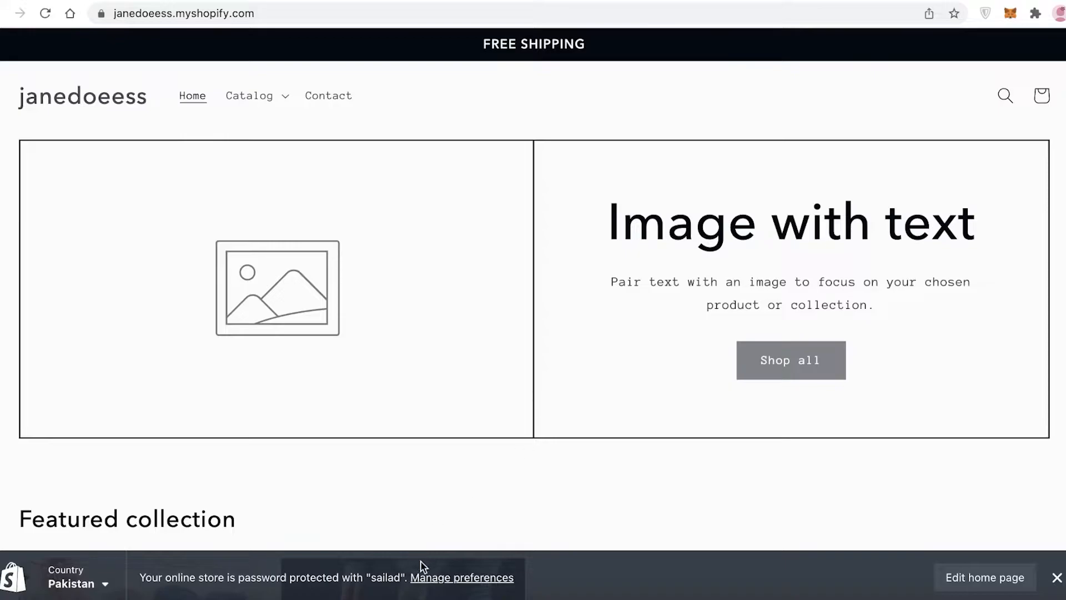
pyautogui.click(999, 577)
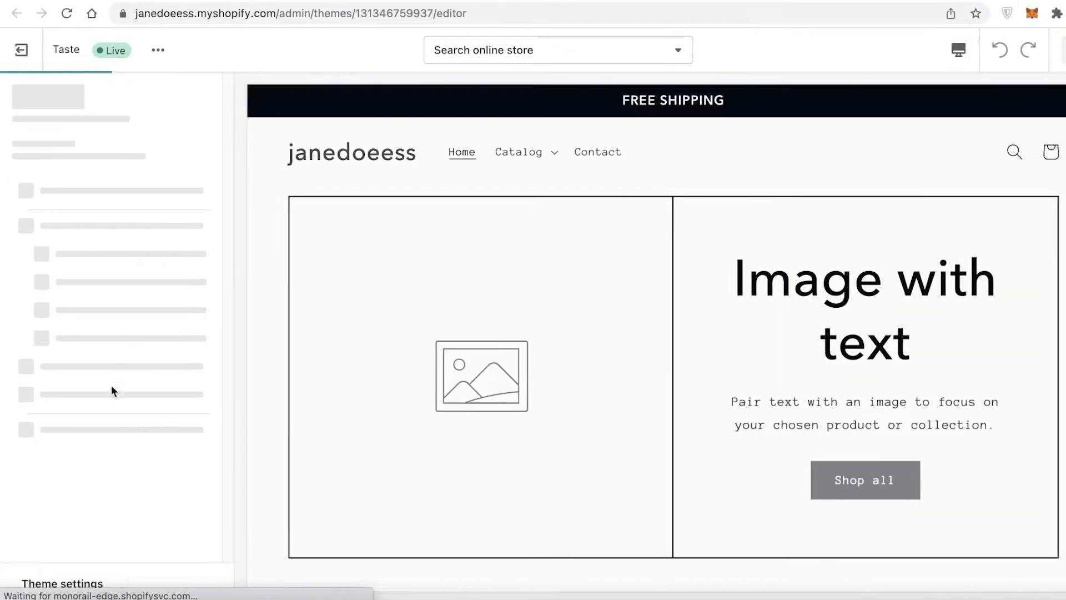
# - Add a Slideshow section to the home page template, below the existing Video section
pyautogui.scroll(-8, 75, 437)
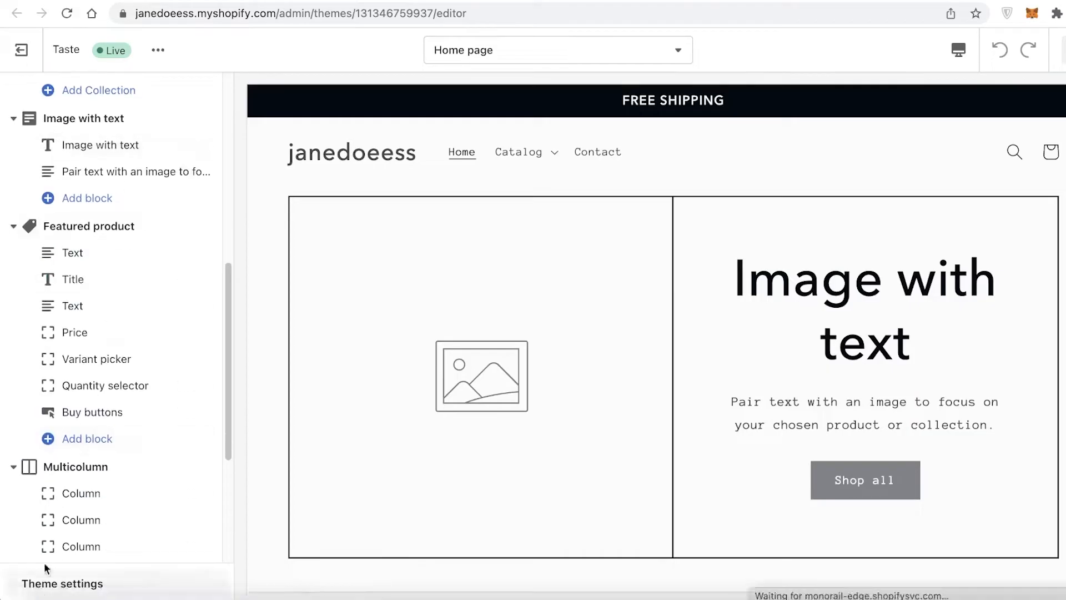
pyautogui.scroll(-5, 75, 437)
pyautogui.click(60, 500)
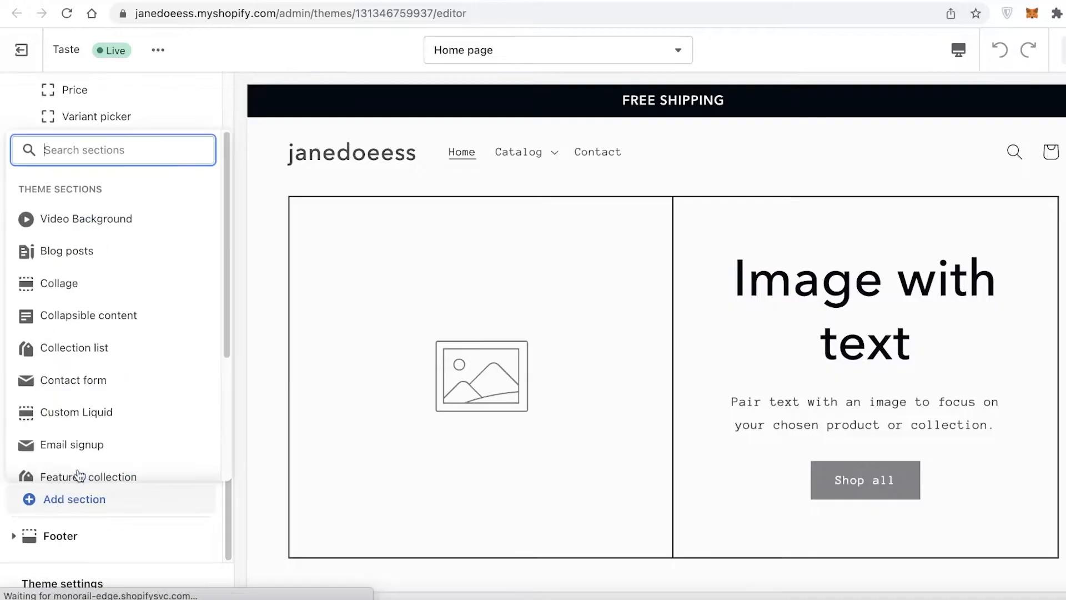
pyautogui.scroll(-4, 111, 250)
pyautogui.click(103, 334)
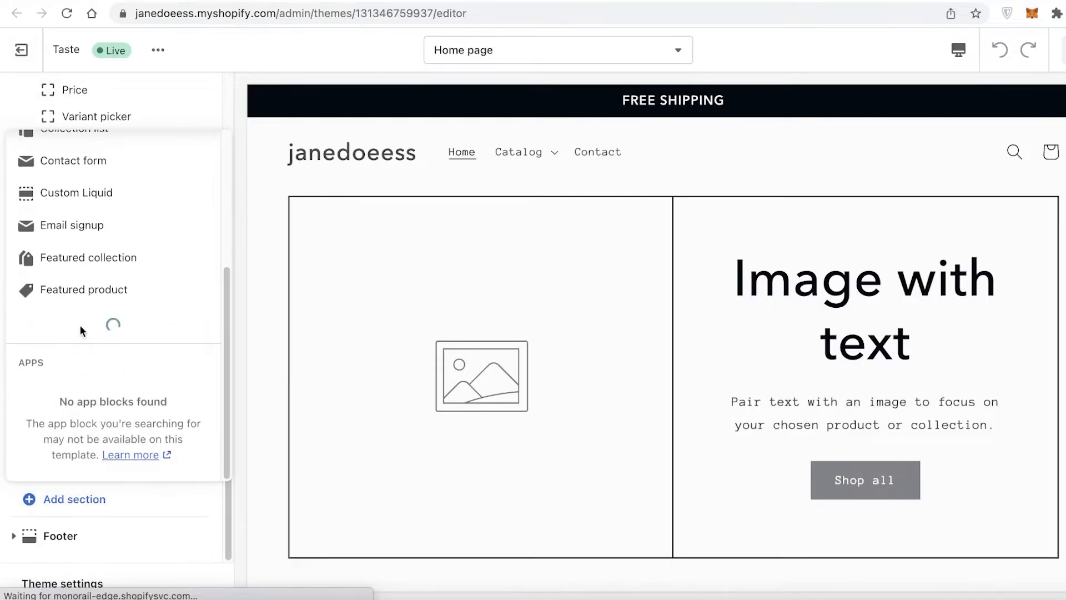
pyautogui.scroll(-4, 120, 272)
pyautogui.scroll(4, 100, 256)
pyautogui.scroll(-7, 78, 245)
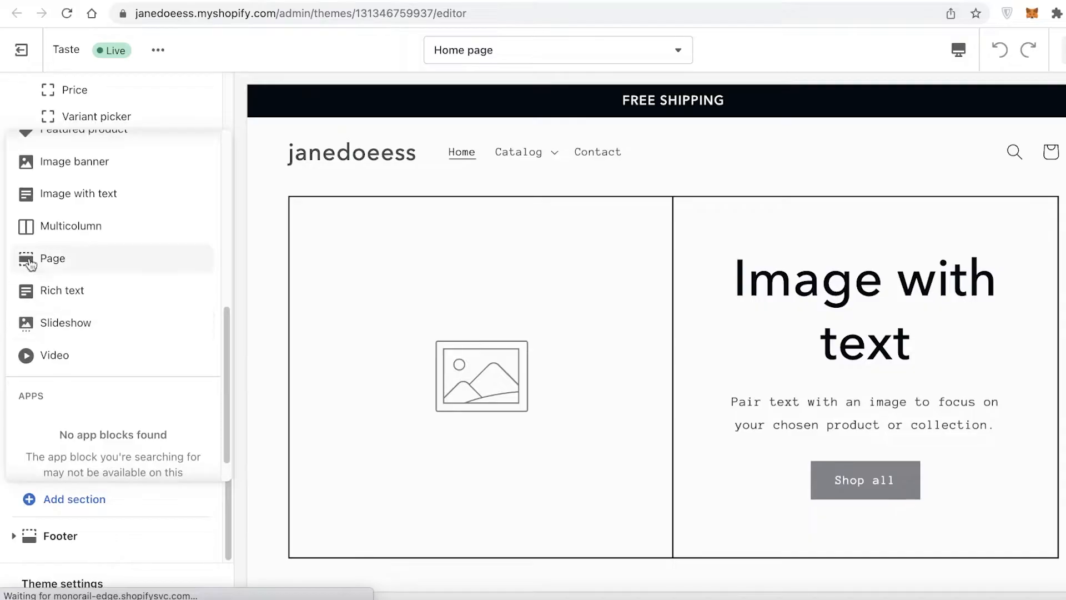
pyautogui.click(66, 329)
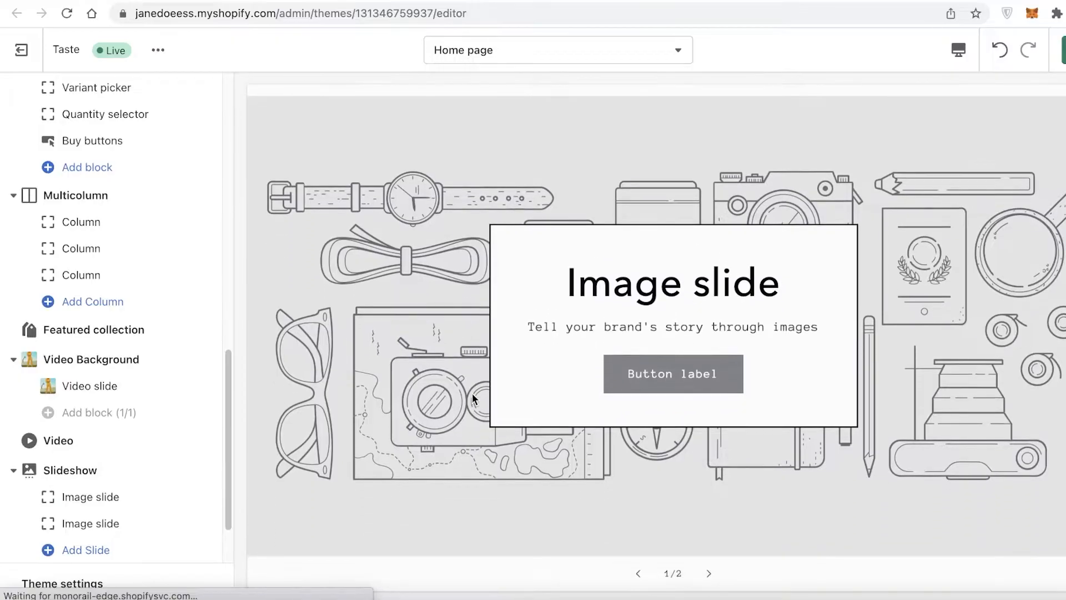
# - Set the first image slide's picture to the yellow tracksuit photo from the image library and return to the section list
pyautogui.scroll(-2, 148, 357)
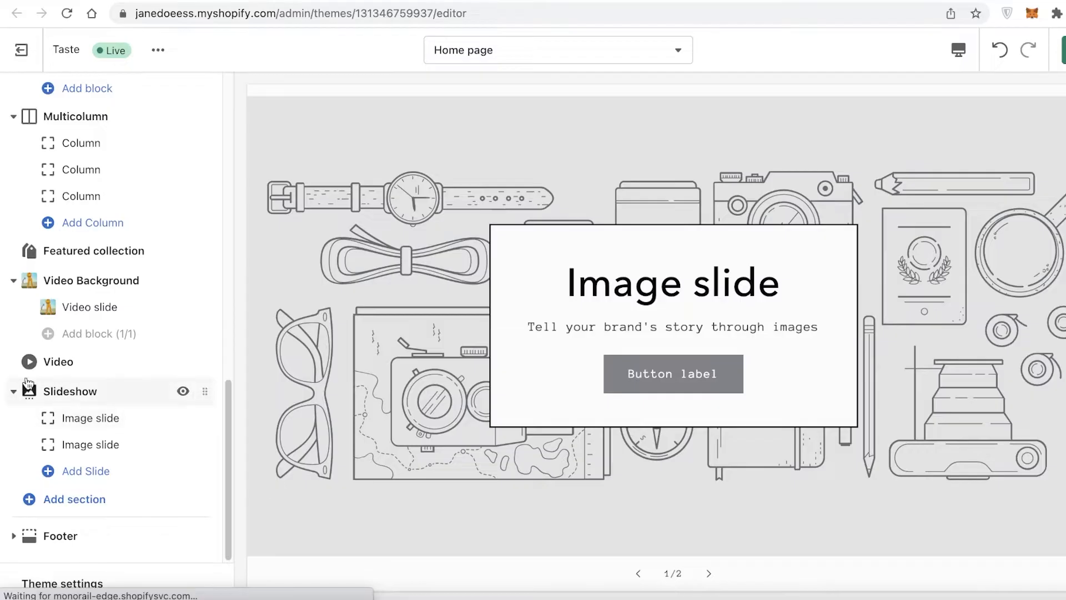
pyautogui.click(61, 418)
pyautogui.click(112, 173)
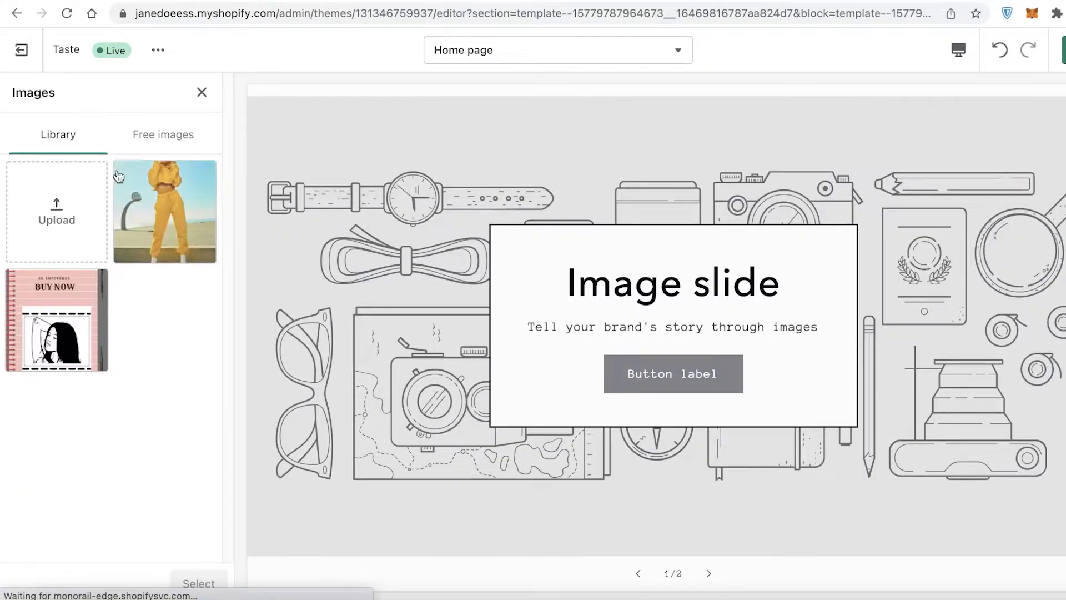
pyautogui.click(164, 211)
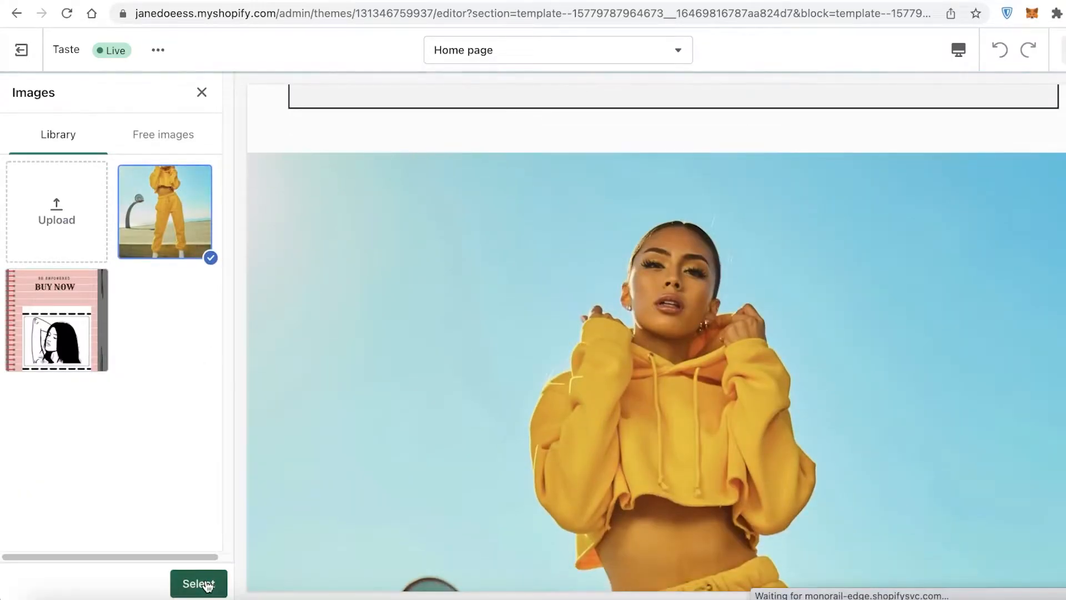
pyautogui.click(199, 581)
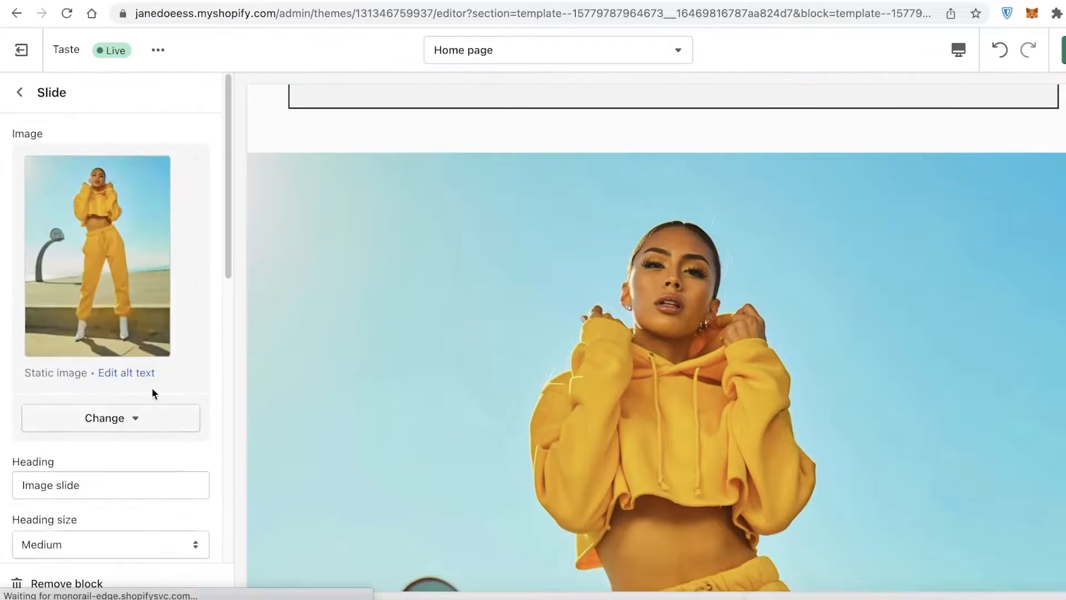
pyautogui.click(20, 92)
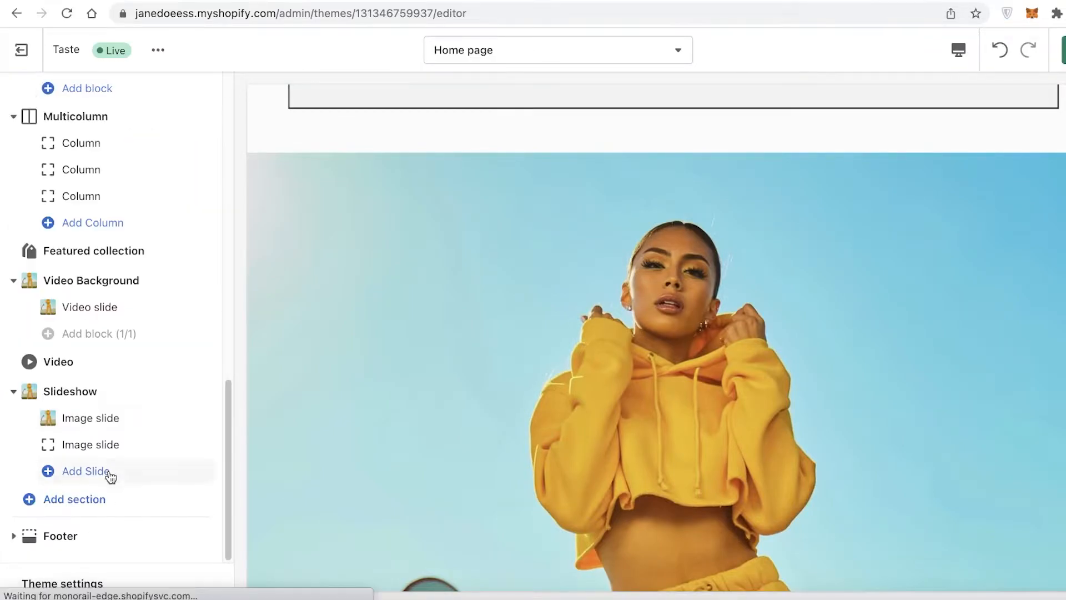
# - Set the second image slide's picture to the pink BUY NOW artwork from the library and save the theme changes
pyautogui.click(105, 472)
pyautogui.click(100, 168)
pyautogui.click(100, 283)
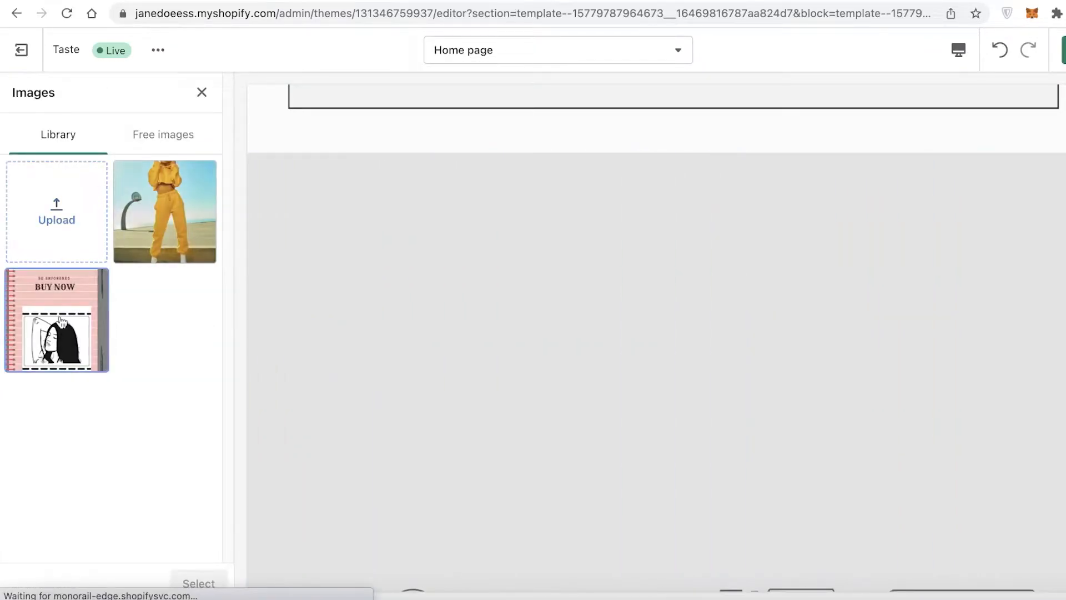
pyautogui.click(198, 580)
pyautogui.scroll(-10, 165, 304)
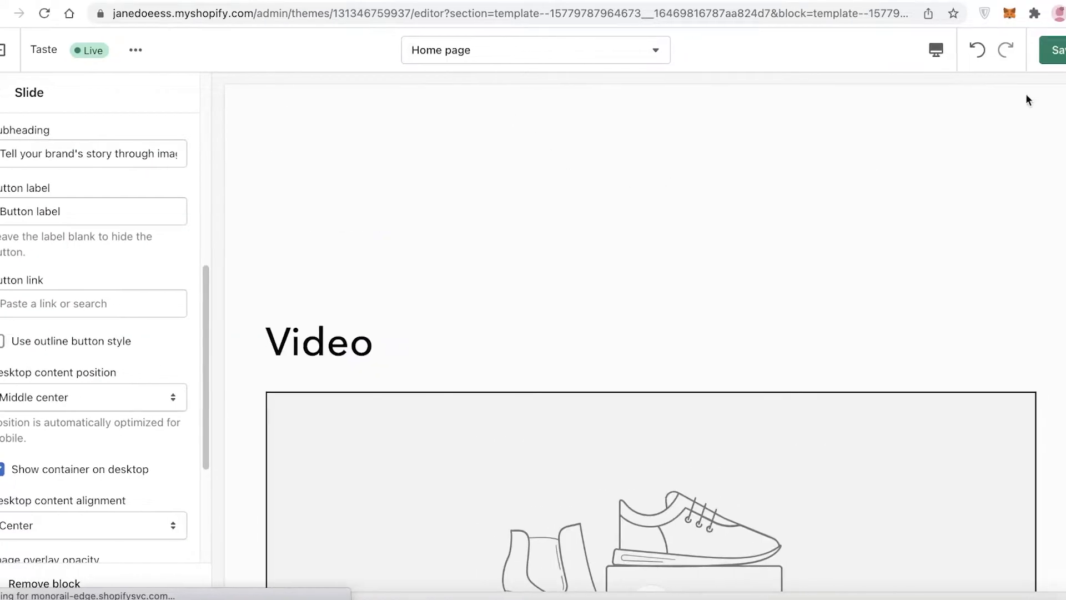
pyautogui.click(1063, 50)
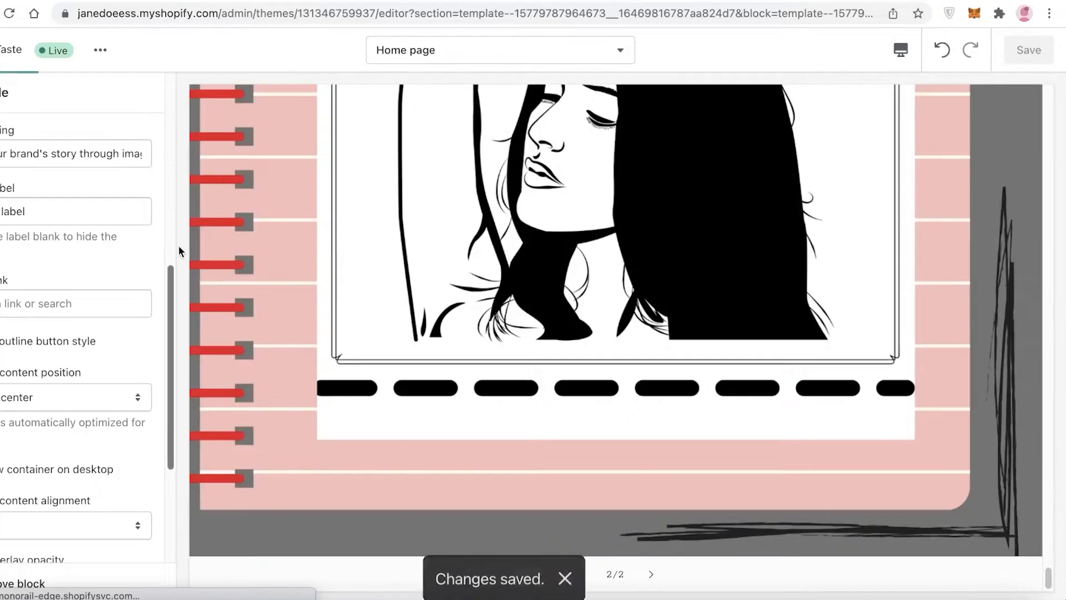
# - View the live store's home page and examine how the slideshow section is displayed
pyautogui.scroll(-5, 595, 199)
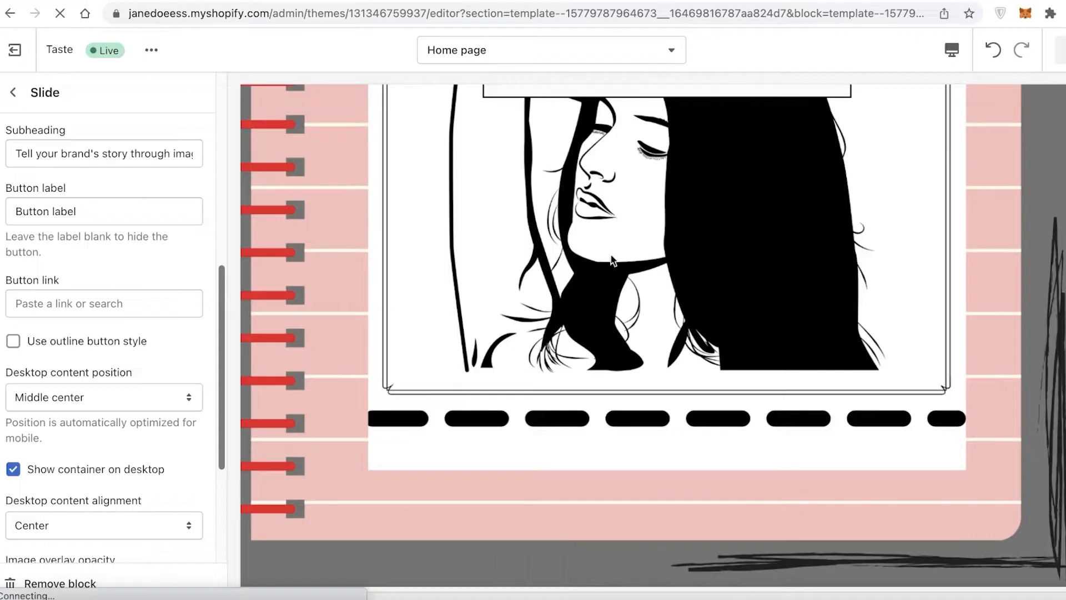
pyautogui.click(266, 279)
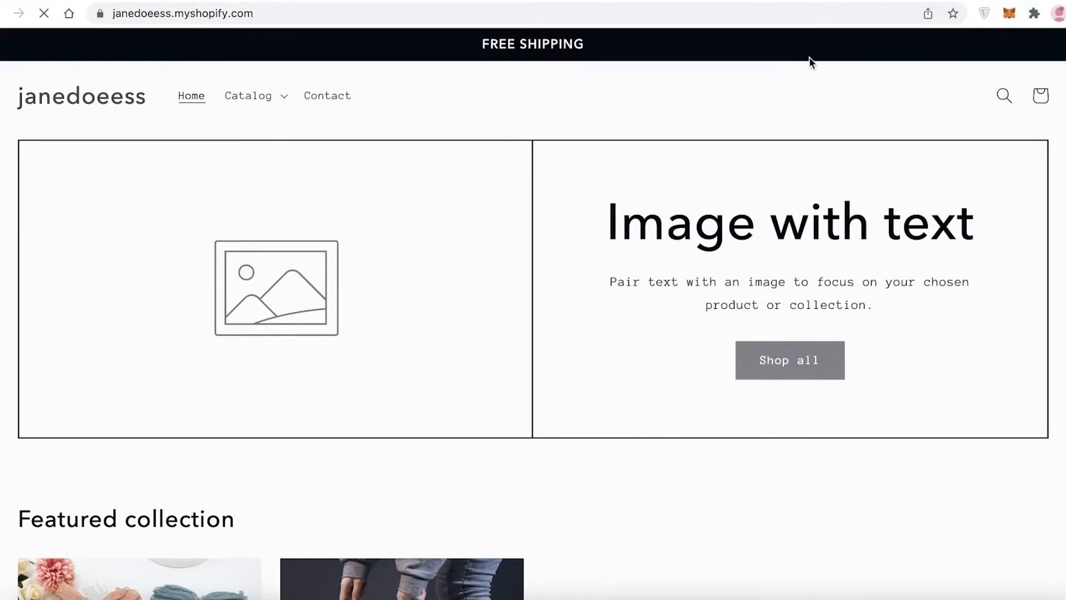
pyautogui.scroll(-10, 378, 192)
pyautogui.scroll(-15, 378, 199)
pyautogui.scroll(10, 892, 228)
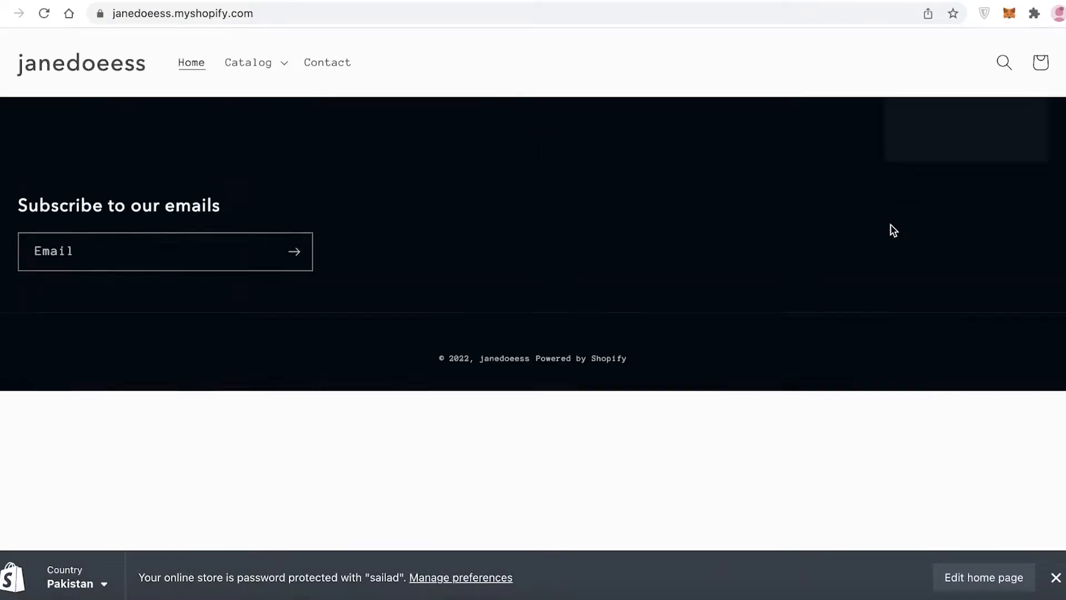
pyautogui.scroll(20, 894, 223)
pyautogui.scroll(-10, 692, 208)
pyautogui.scroll(8, 758, 215)
pyautogui.scroll(-4, 549, 225)
pyautogui.scroll(7, 565, 172)
pyautogui.scroll(-8, 485, 357)
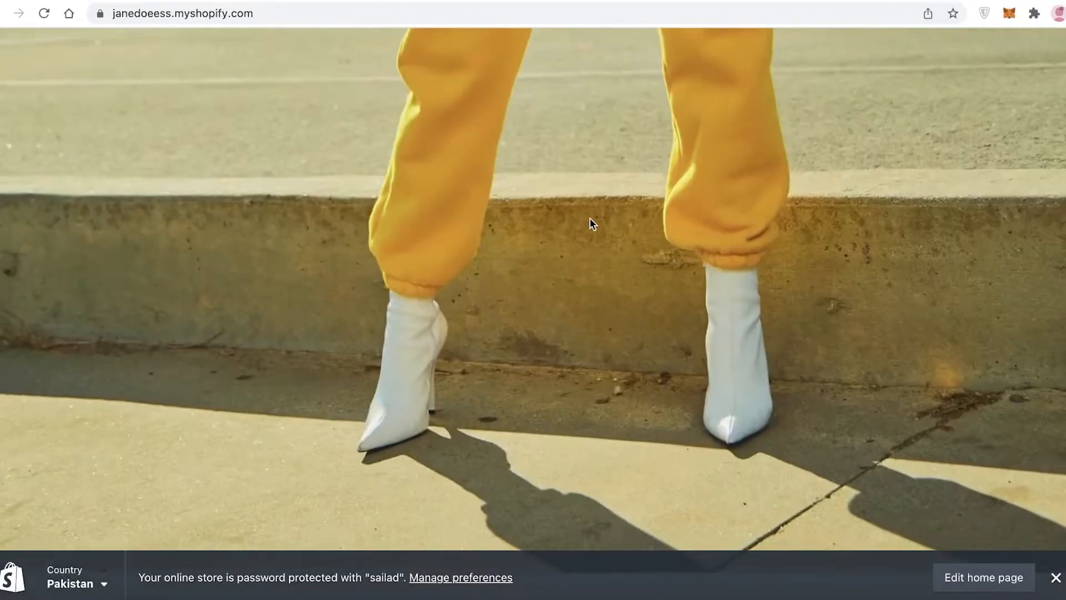
pyautogui.scroll(4, 867, 167)
pyautogui.scroll(-5, 1062, 295)
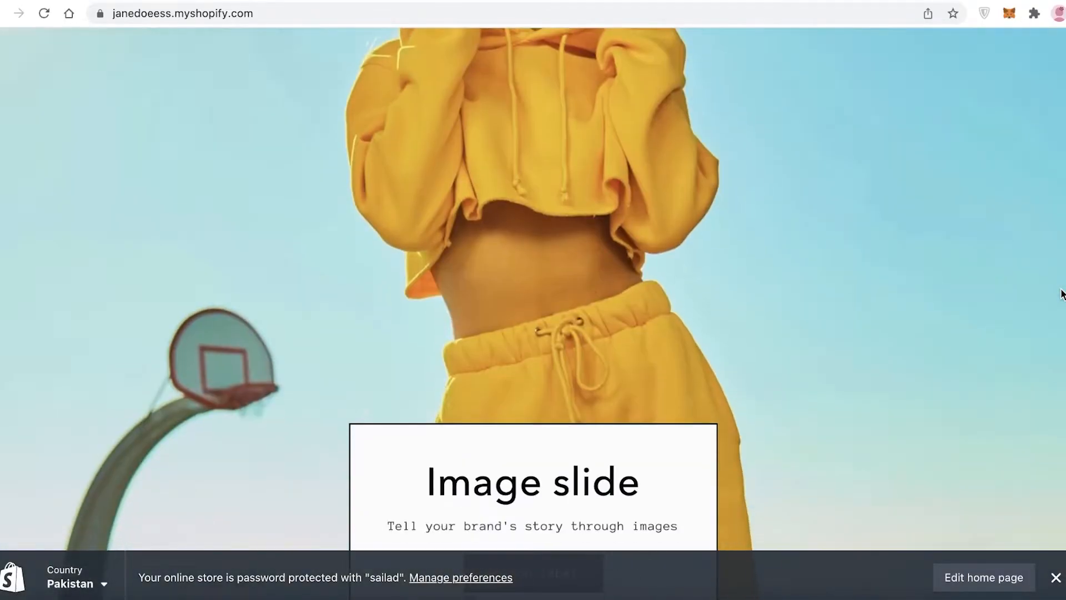
pyautogui.scroll(3, 522, 312)
pyautogui.scroll(-20, 522, 312)
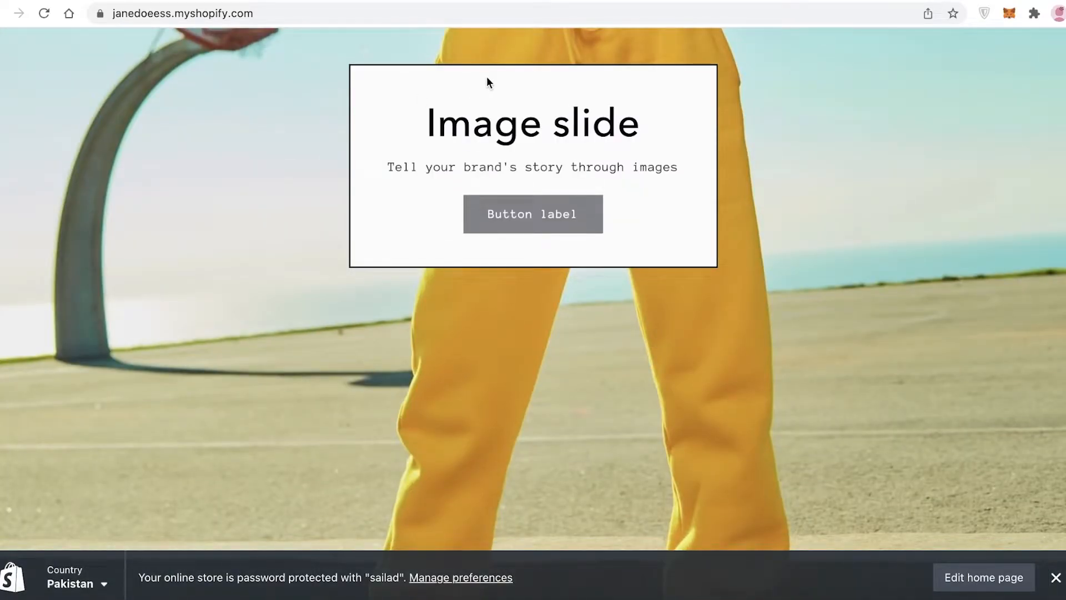
pyautogui.scroll(5, 611, 150)
pyautogui.scroll(-4, 805, 333)
pyautogui.scroll(-8, 1034, 332)
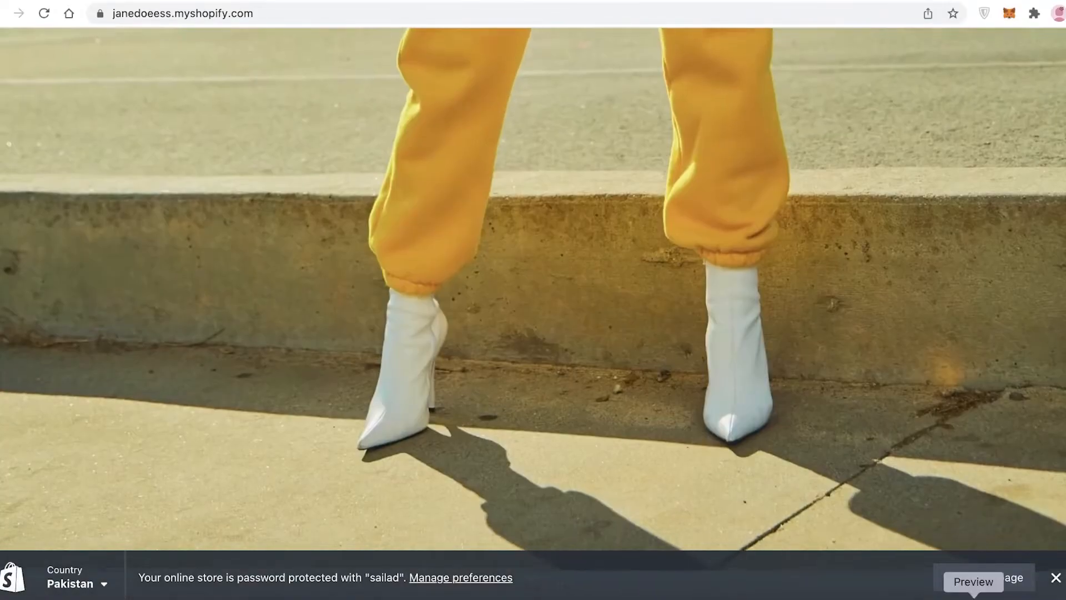
# - Hide the store preview bar and switch back and forth between the two slideshow slides to check them
pyautogui.click(1056, 578)
pyautogui.scroll(-10, 999, 389)
pyautogui.scroll(10, 974, 301)
pyautogui.scroll(-1, 974, 301)
pyautogui.click(569, 585)
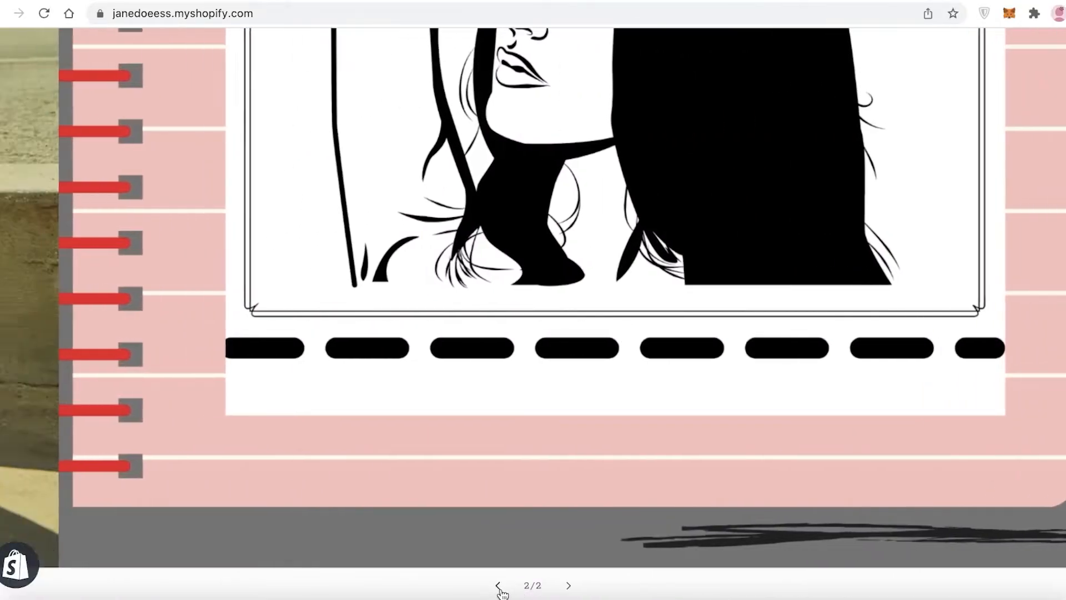
pyautogui.click(499, 588)
pyautogui.click(566, 587)
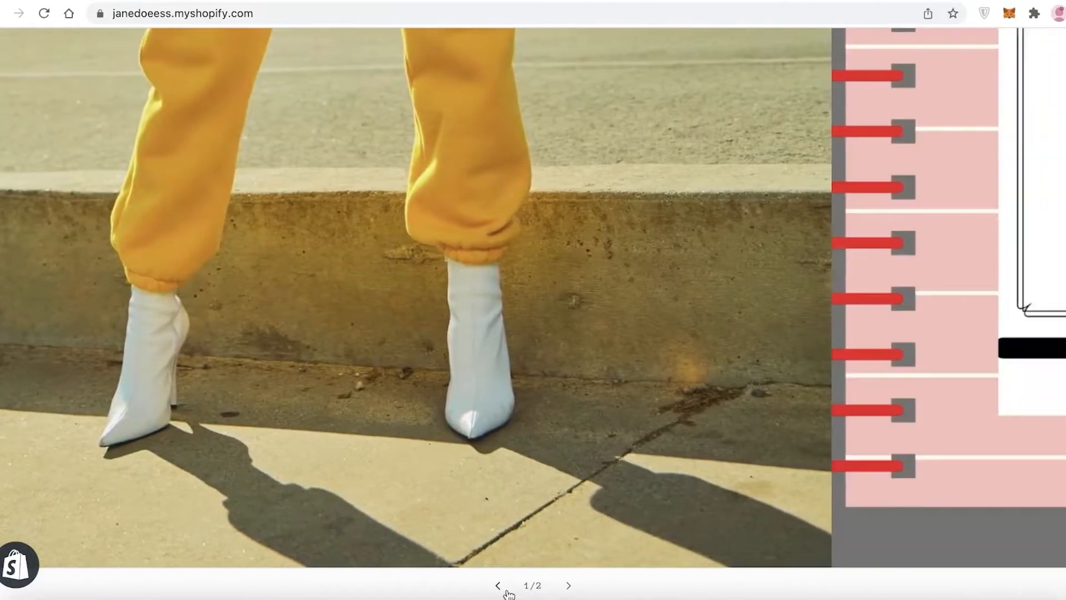
pyautogui.click(501, 589)
pyautogui.scroll(10, 515, 538)
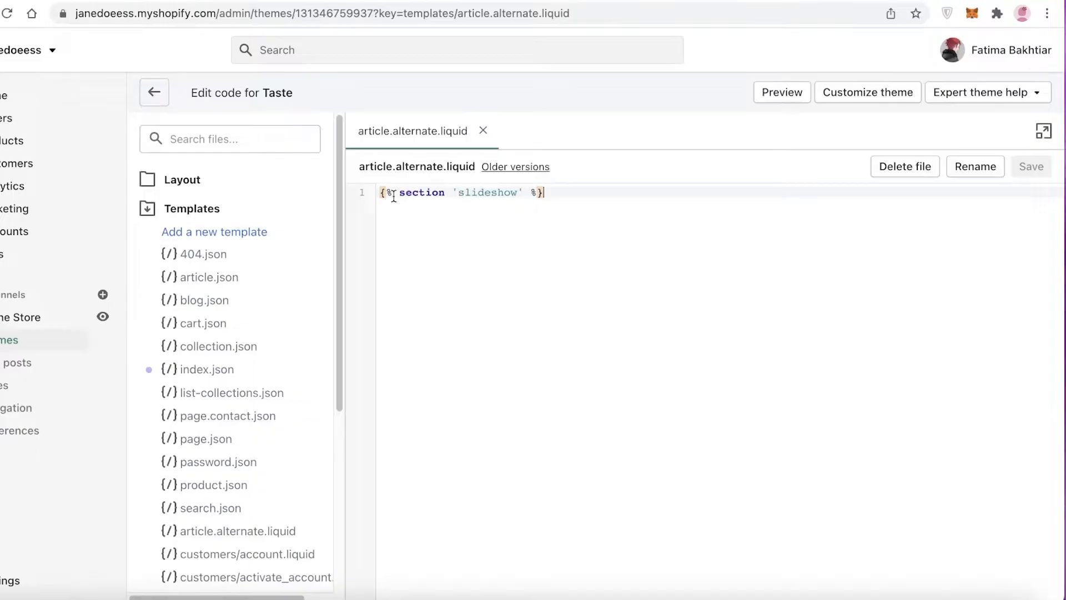
pyautogui.tripleClick(577, 194)
pyautogui.click(578, 195)
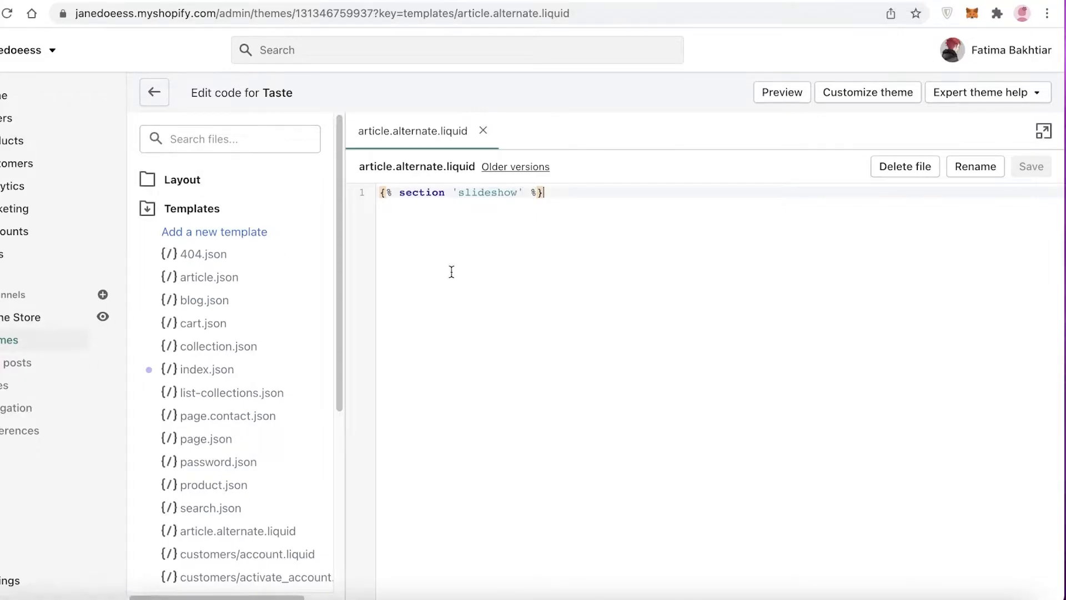
pyautogui.click(433, 205)
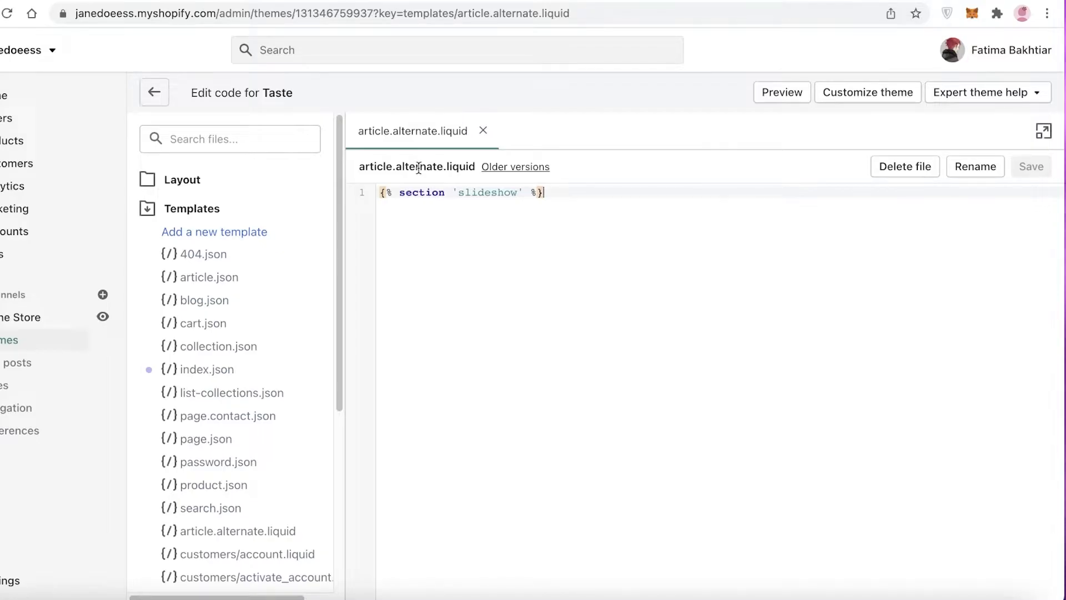
# - Leave the theme code editor and look through the store's Apps page
pyautogui.click(154, 92)
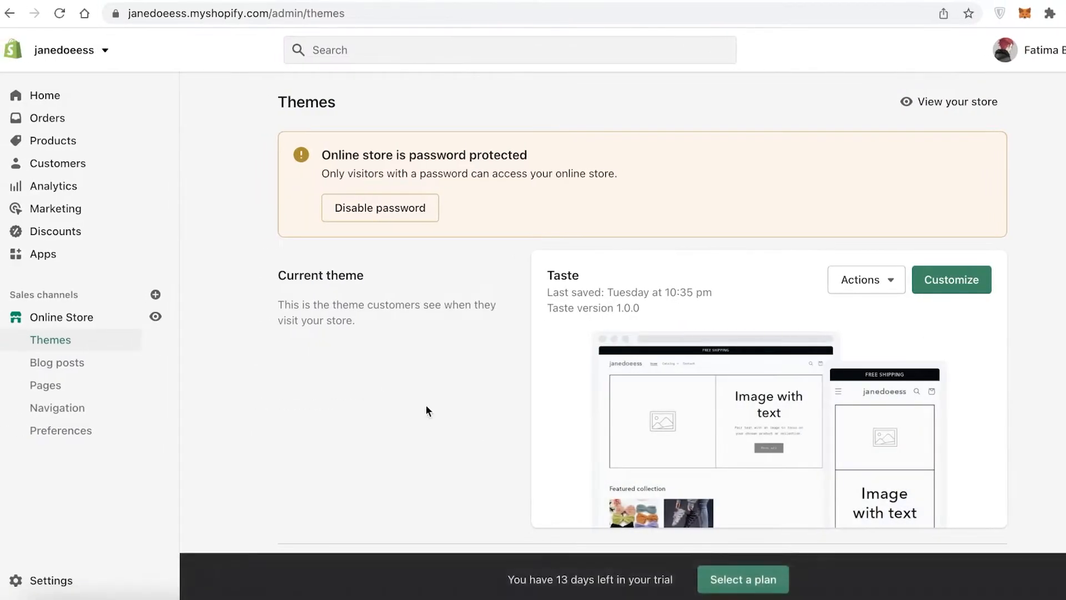
pyautogui.click(43, 257)
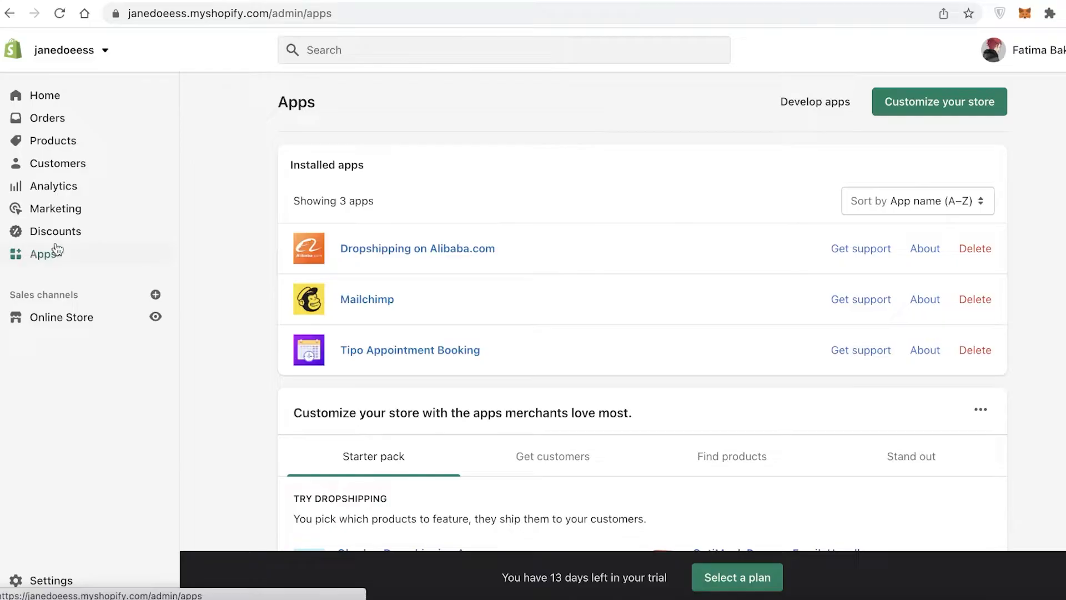
pyautogui.scroll(-8, 440, 287)
# - Examine the Product Image Slider Carousel and SmartBN: Banner Slider listings in the Shopify App Store
pyautogui.click(440, 287)
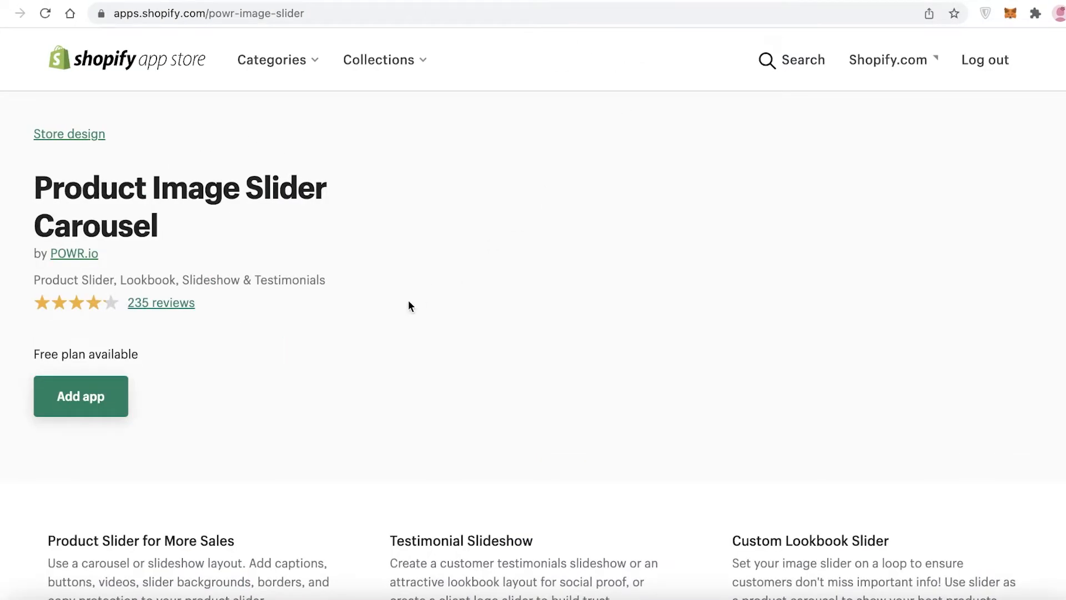
pyautogui.scroll(-5, 410, 305)
pyautogui.scroll(5, 410, 305)
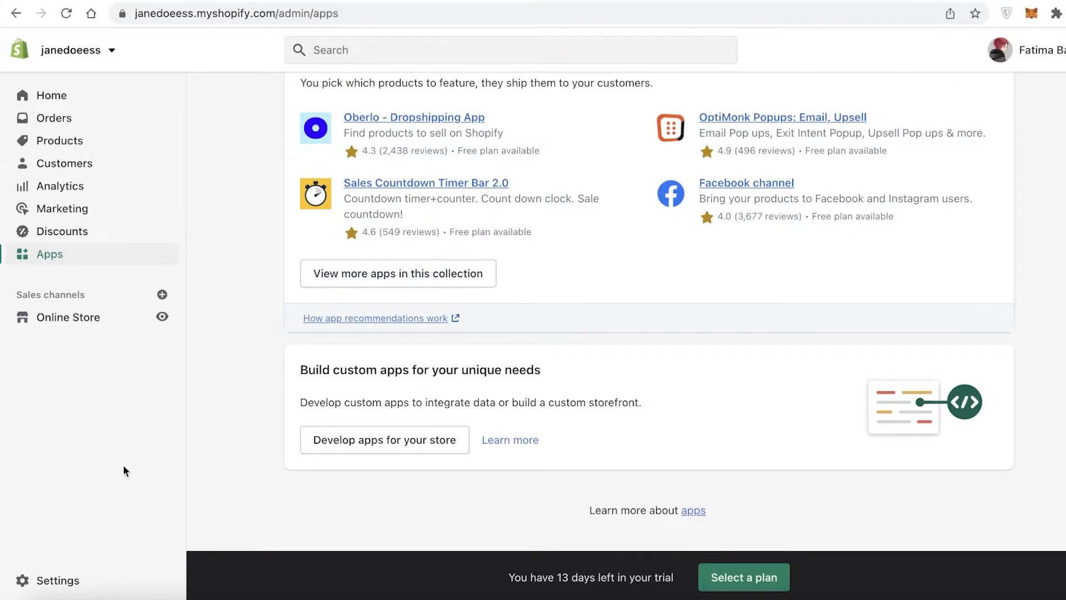
pyautogui.scroll(4, 162, 245)
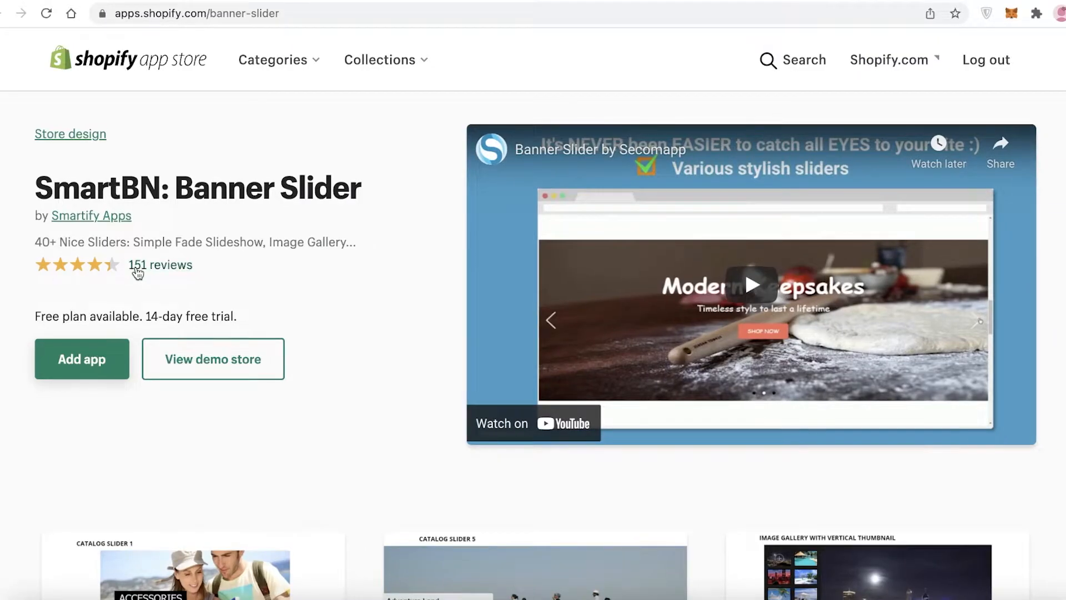
pyautogui.scroll(-3, 567, 219)
pyautogui.scroll(3, 952, 357)
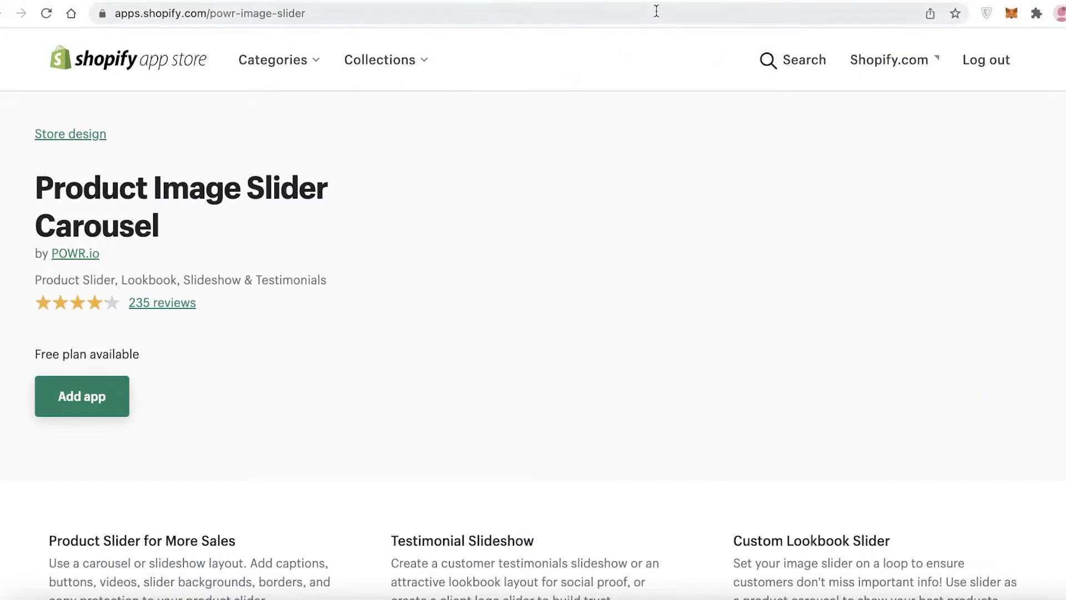
# - Search the Shopify App Store for "image slider" and look through the matching apps
pyautogui.click(589, 10)
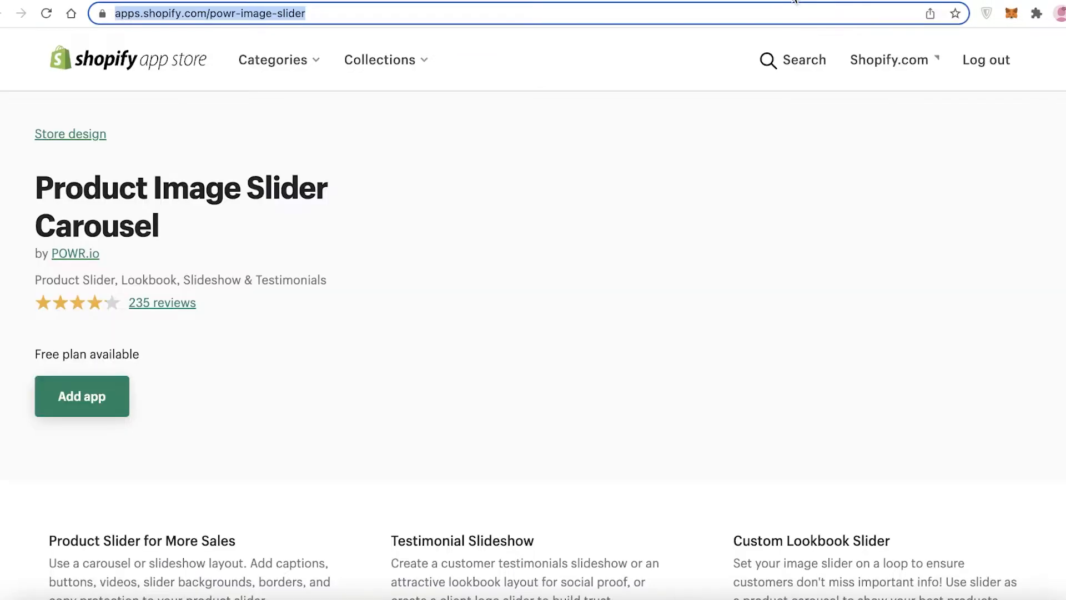
pyautogui.click(776, 58)
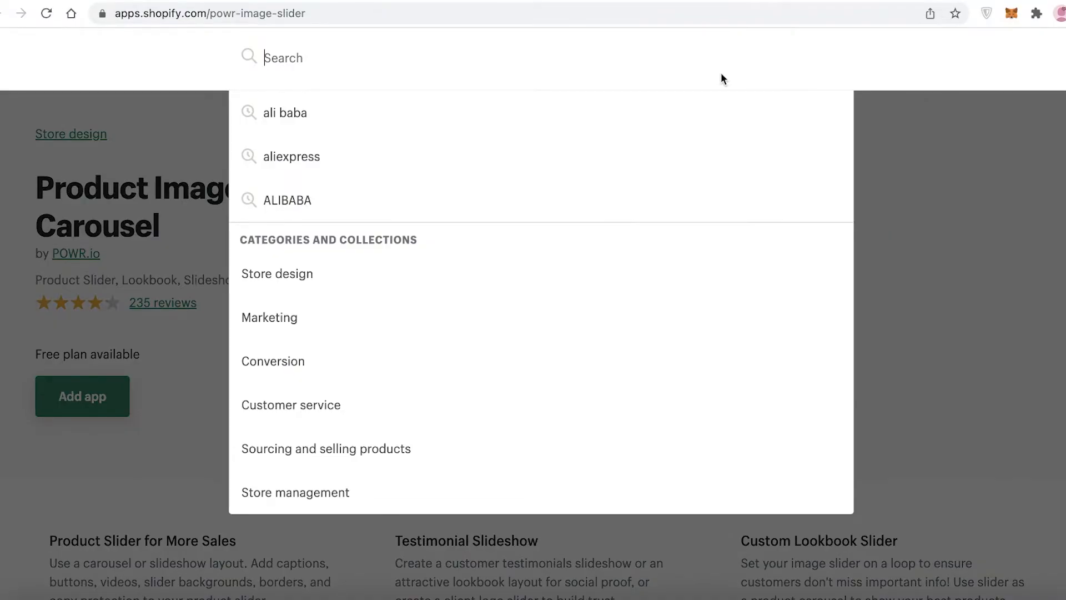
pyautogui.write('image slider')
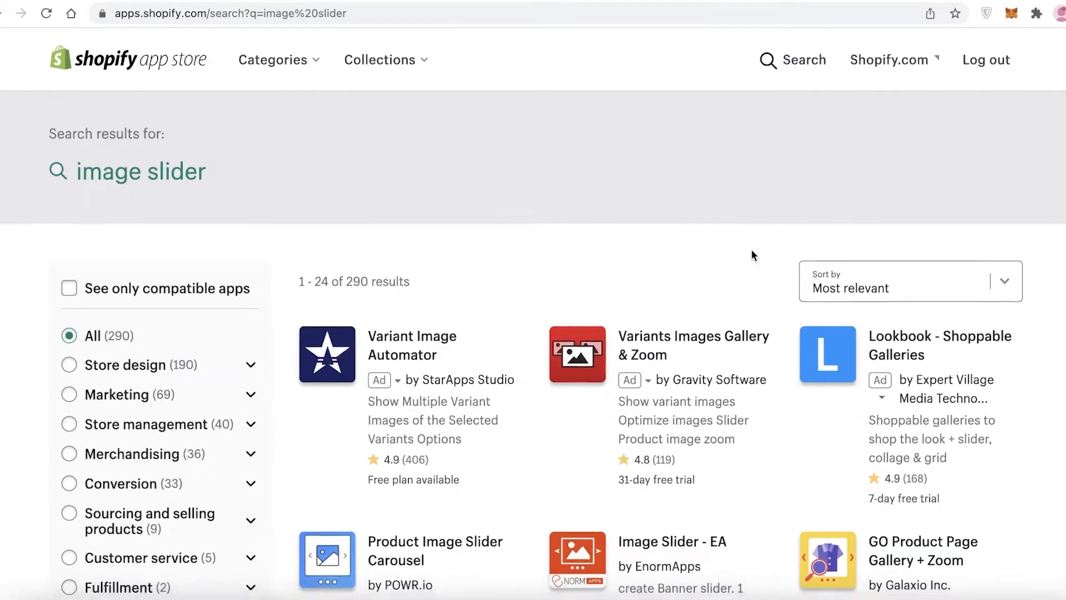
pyautogui.scroll(-7, 722, 244)
pyautogui.scroll(4, 767, 218)
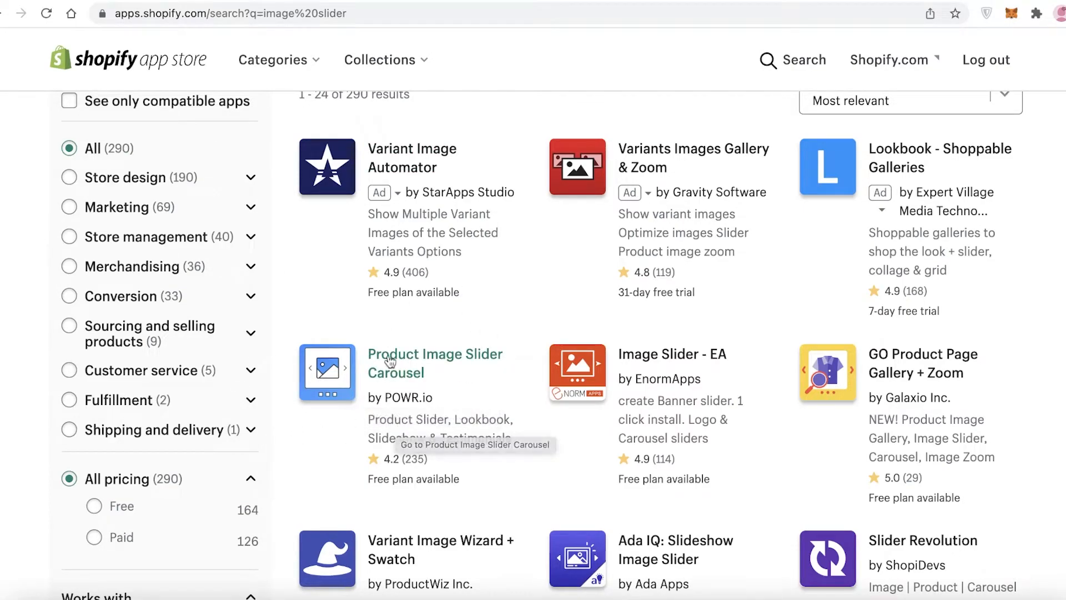
# - Add the SmartBN: Banner Slider app to the store and approve its installation
pyautogui.scroll(-10, 368, 474)
pyautogui.scroll(6, 374, 440)
pyautogui.scroll(1, 350, 367)
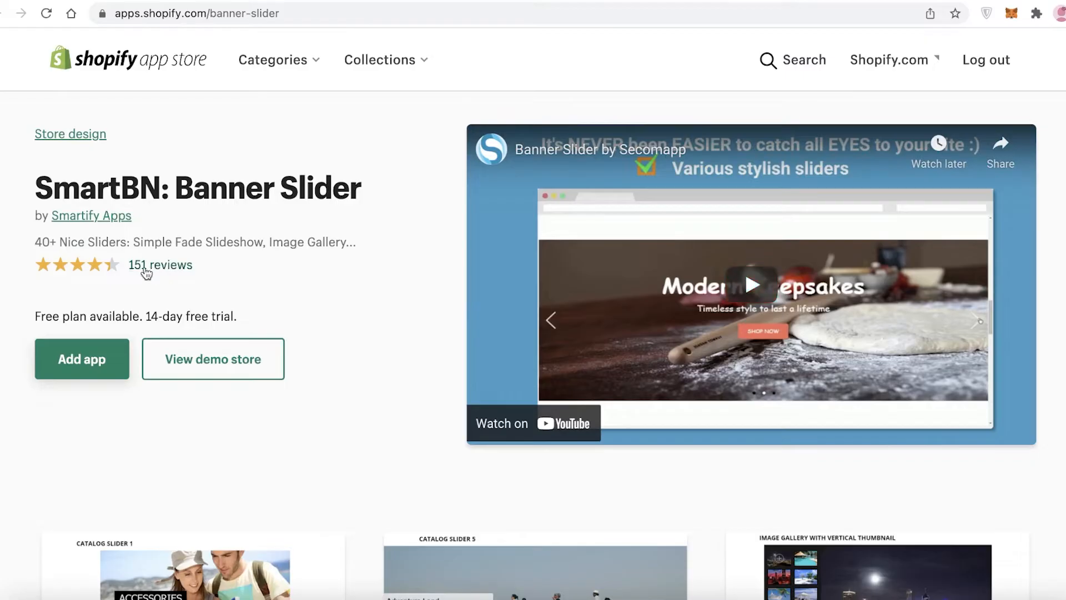
pyautogui.click(66, 362)
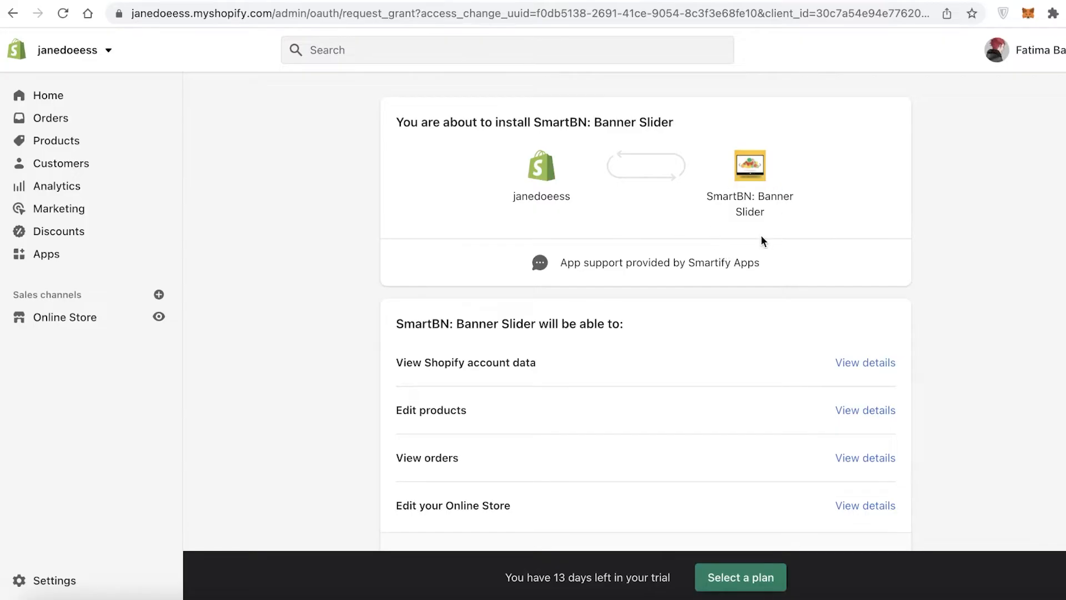
pyautogui.scroll(-3, 722, 247)
pyautogui.click(876, 496)
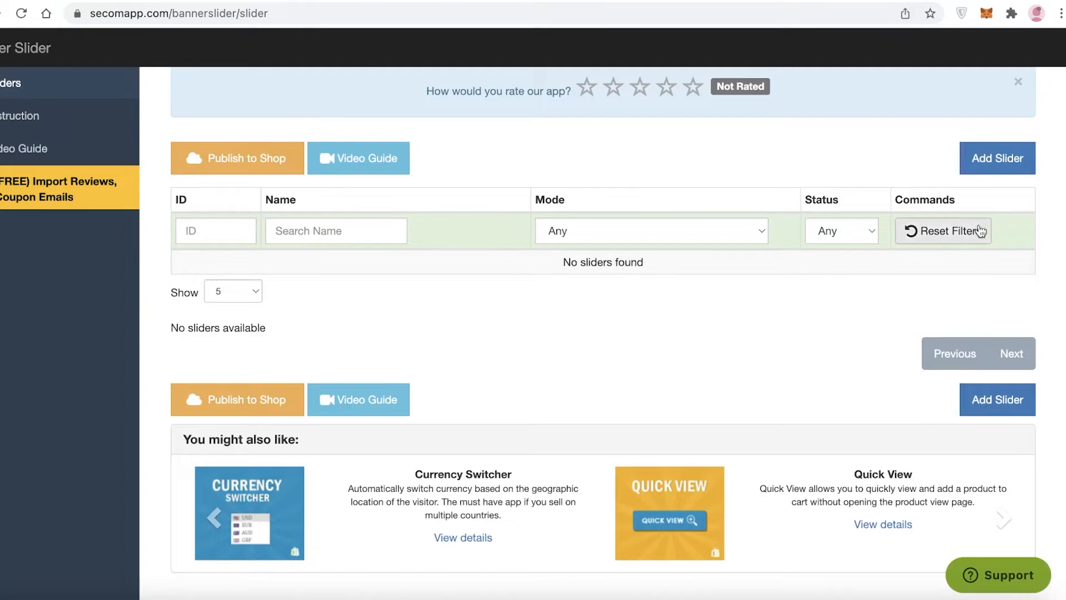
# - Start a new slider and set both its height and width to 100 px
pyautogui.click(998, 160)
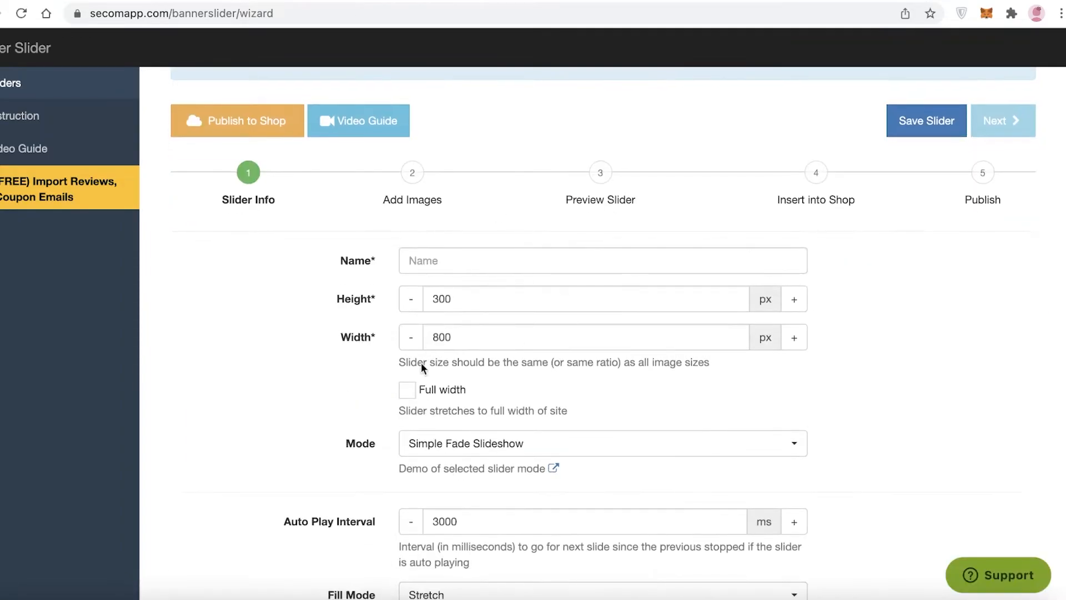
pyautogui.press('BackSpace')
pyautogui.press('BackSpace')
pyautogui.press('BackSpace')
pyautogui.write('100')
pyautogui.doubleClick(540, 346)
pyautogui.write('100')
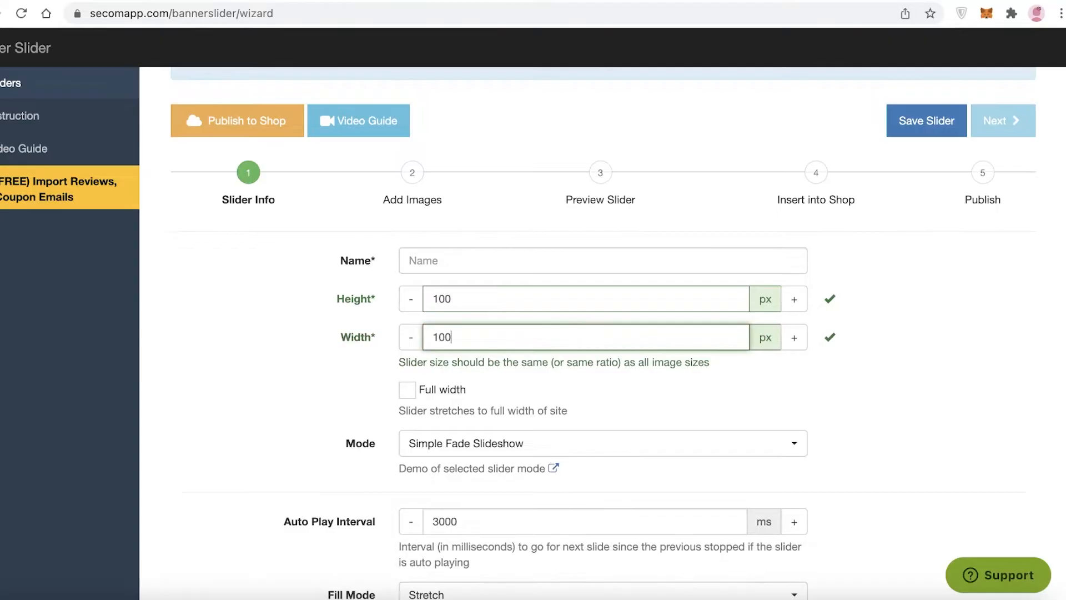
# - Look through the available slider modes and try Jump Slideshow
pyautogui.scroll(-3, 517, 278)
pyautogui.click(517, 272)
pyautogui.scroll(-5, 488, 550)
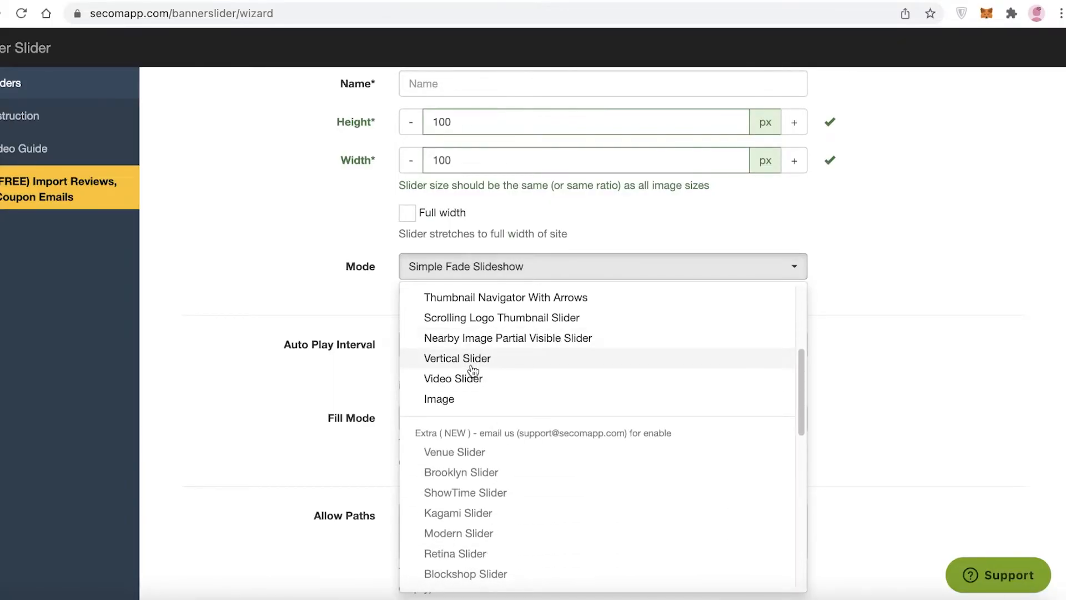
pyautogui.scroll(3, 471, 369)
pyautogui.scroll(4, 488, 412)
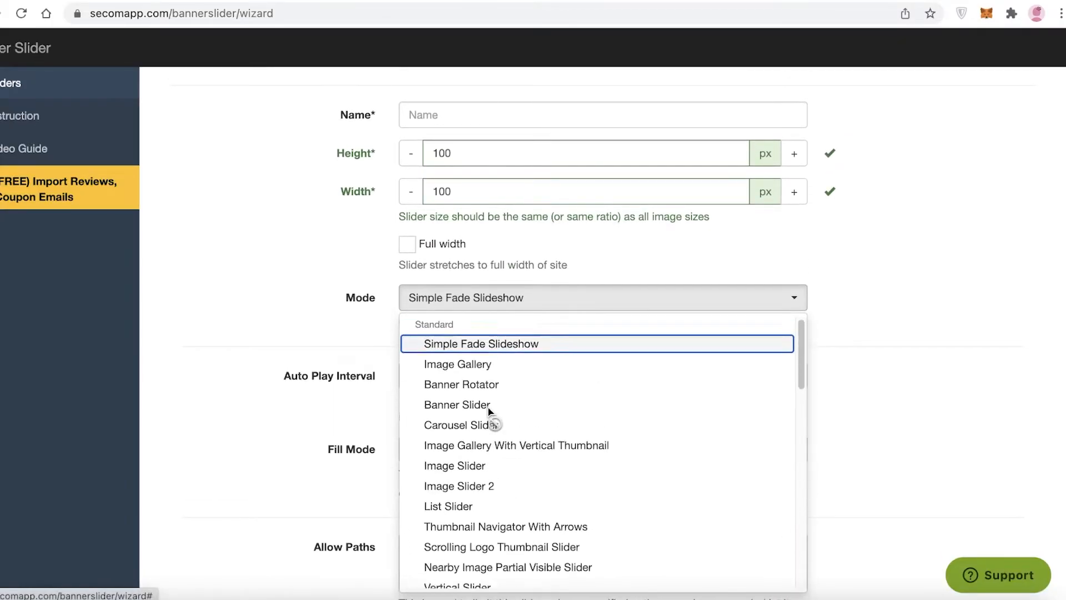
pyautogui.scroll(-15, 488, 416)
pyautogui.click(459, 456)
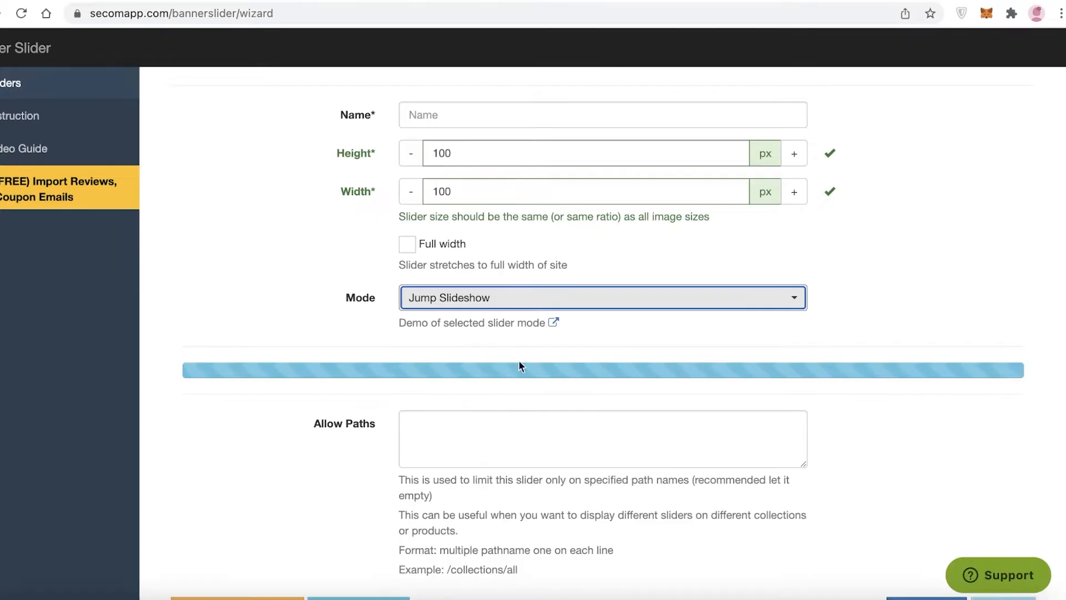
# - Set the slider's mode to List Slider
pyautogui.click(536, 300)
pyautogui.scroll(10, 500, 384)
pyautogui.click(483, 368)
pyautogui.click(506, 300)
pyautogui.click(472, 469)
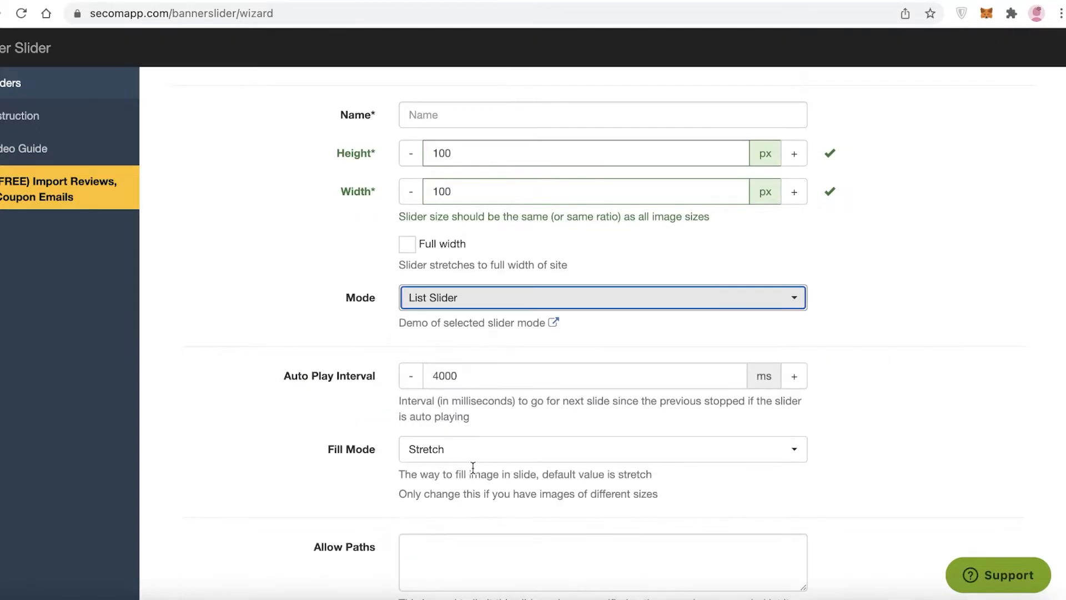
# - Set the slider's auto play interval to 1000 ms and its fill mode to Contain
pyautogui.tripleClick(410, 381)
pyautogui.click(792, 381)
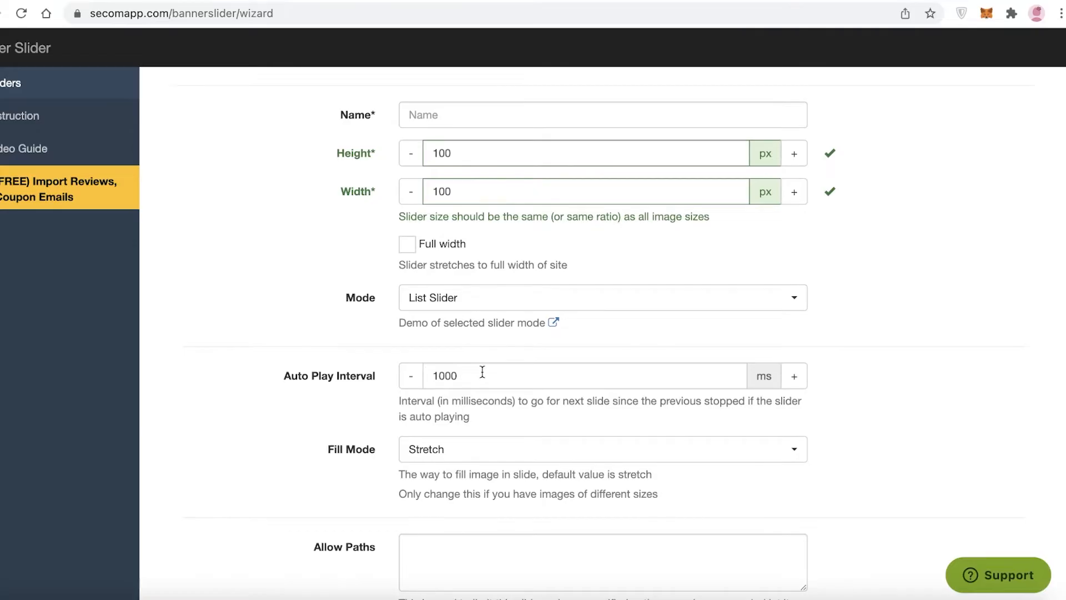
pyautogui.scroll(-1, 476, 377)
pyautogui.click(477, 416)
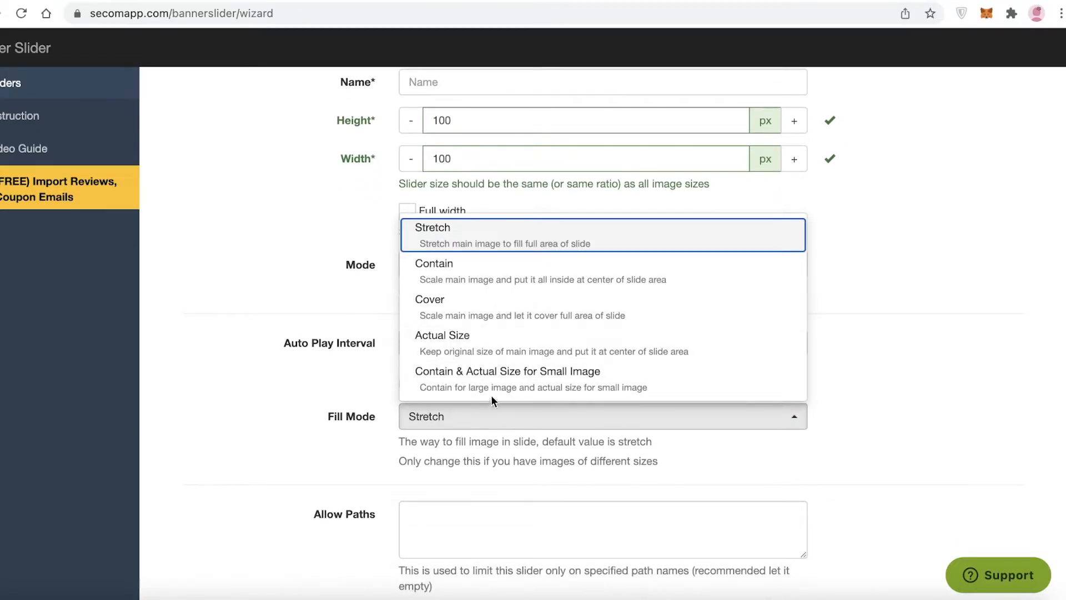
pyautogui.click(497, 283)
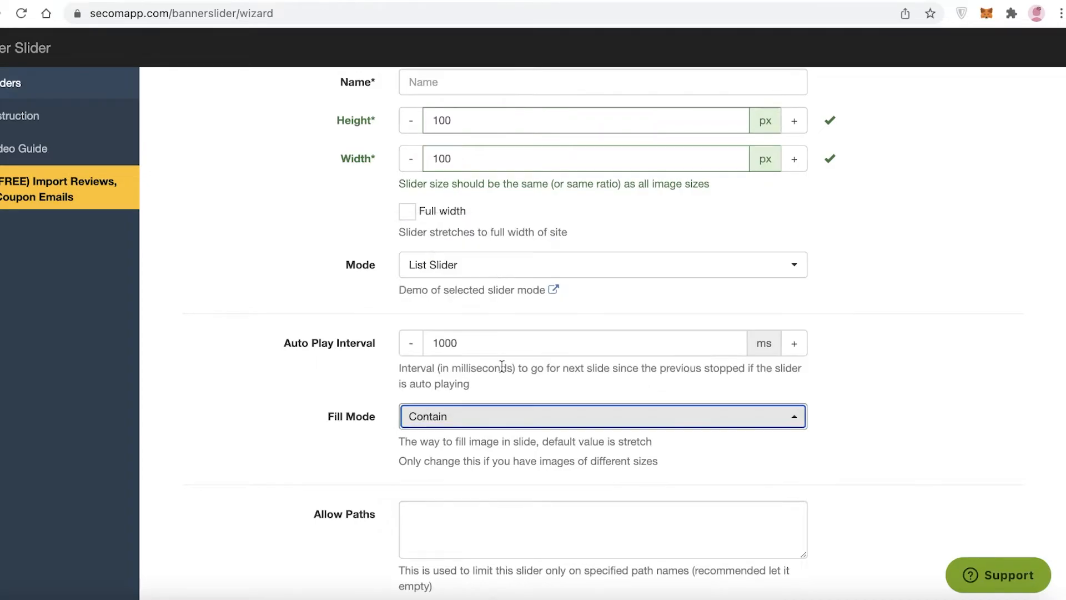
pyautogui.click(488, 413)
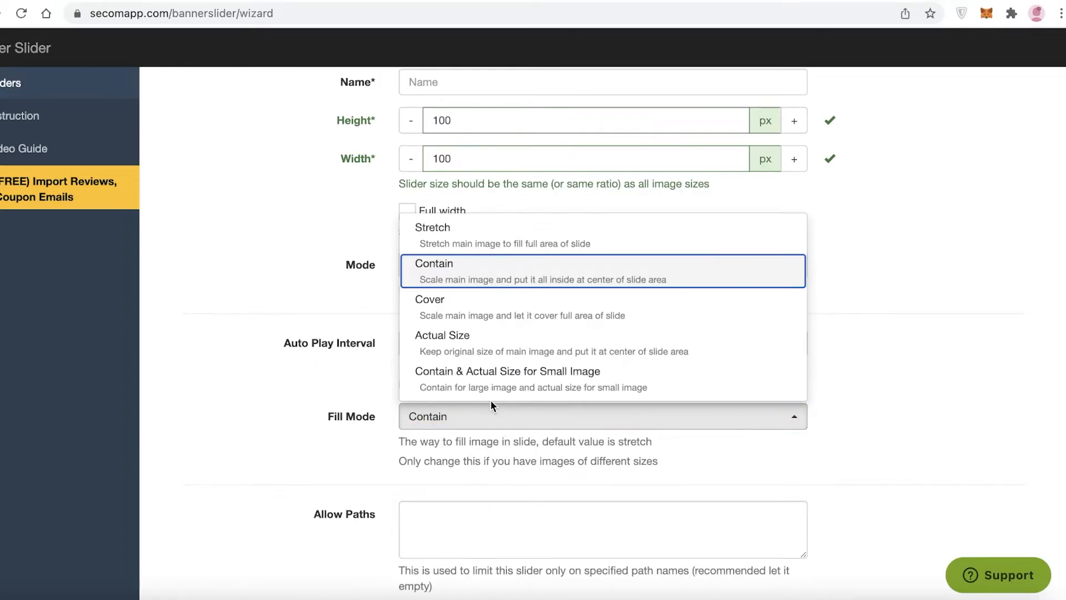
pyautogui.scroll(-3, 822, 350)
pyautogui.click(594, 389)
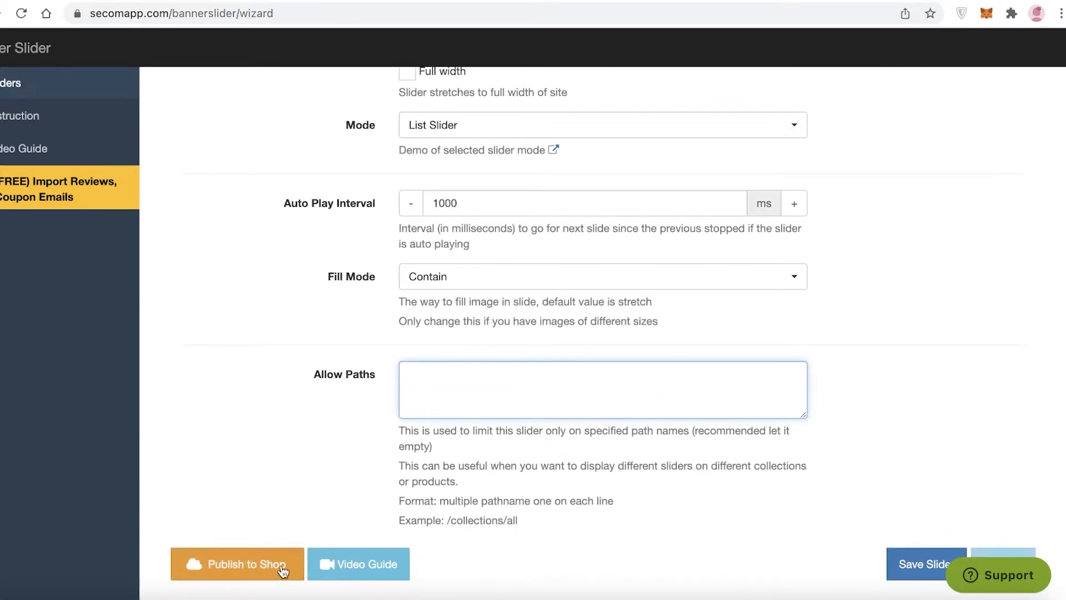
# - Name the slider "sample slide" and save it
pyautogui.click(927, 565)
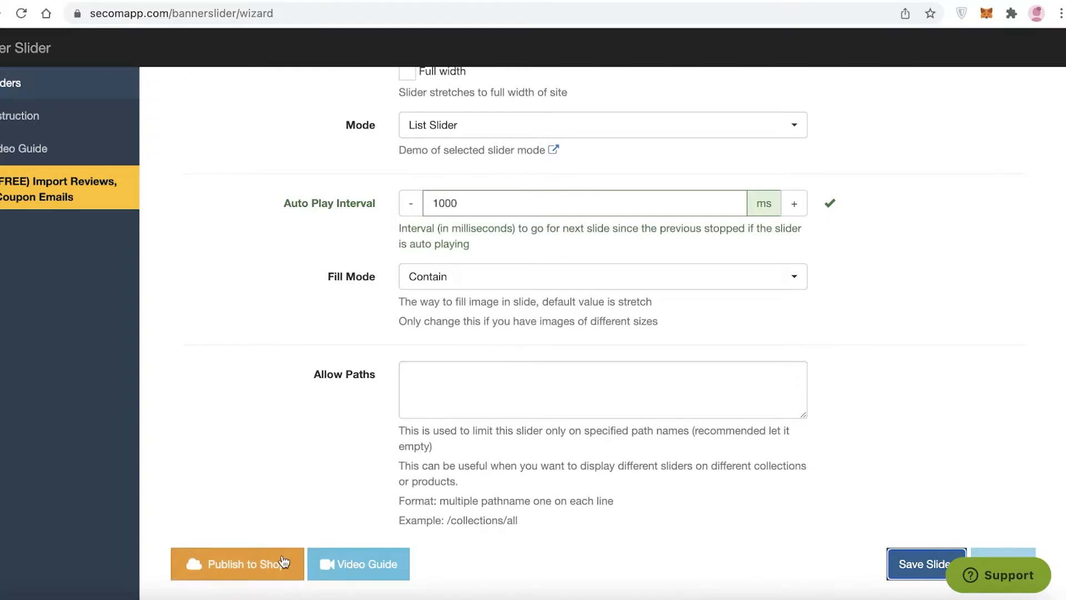
pyautogui.scroll(8, 489, 539)
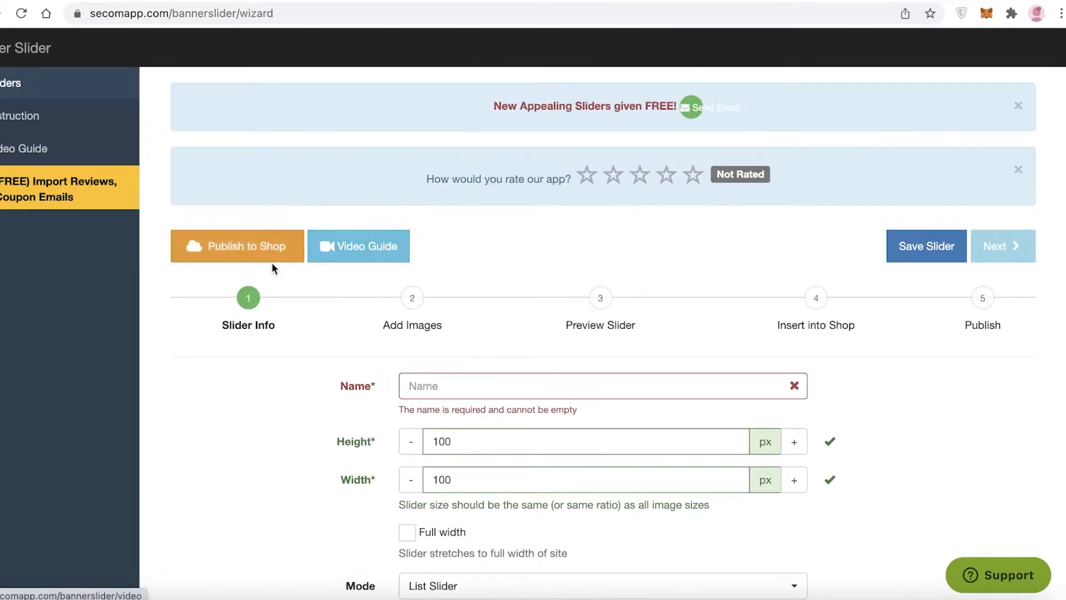
pyautogui.click(919, 249)
pyautogui.click(614, 335)
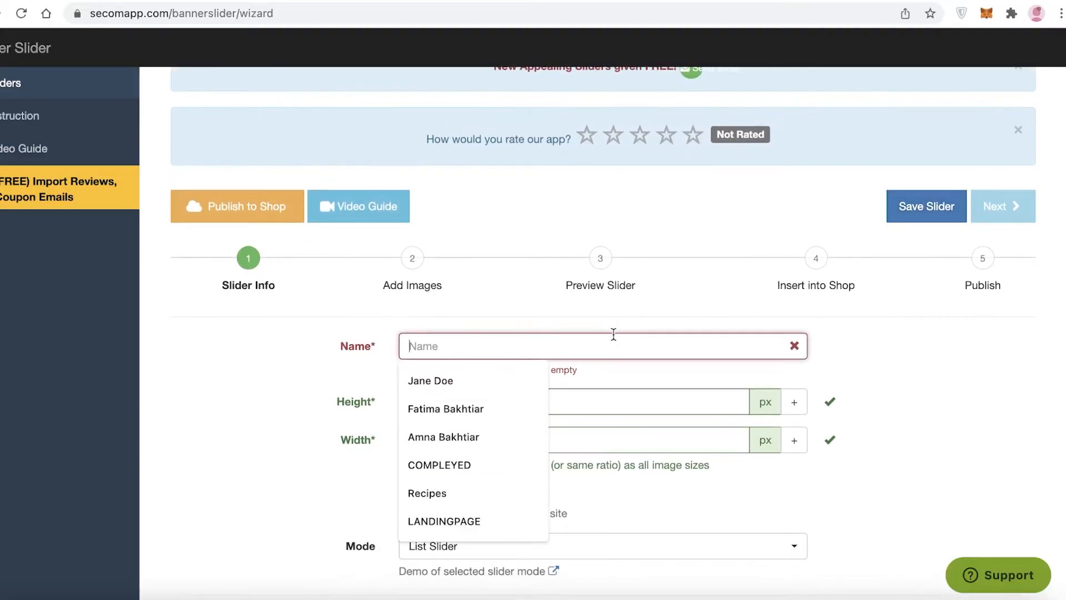
pyautogui.write('sd')
pyautogui.press('BackSpace')
pyautogui.write('ample slide')
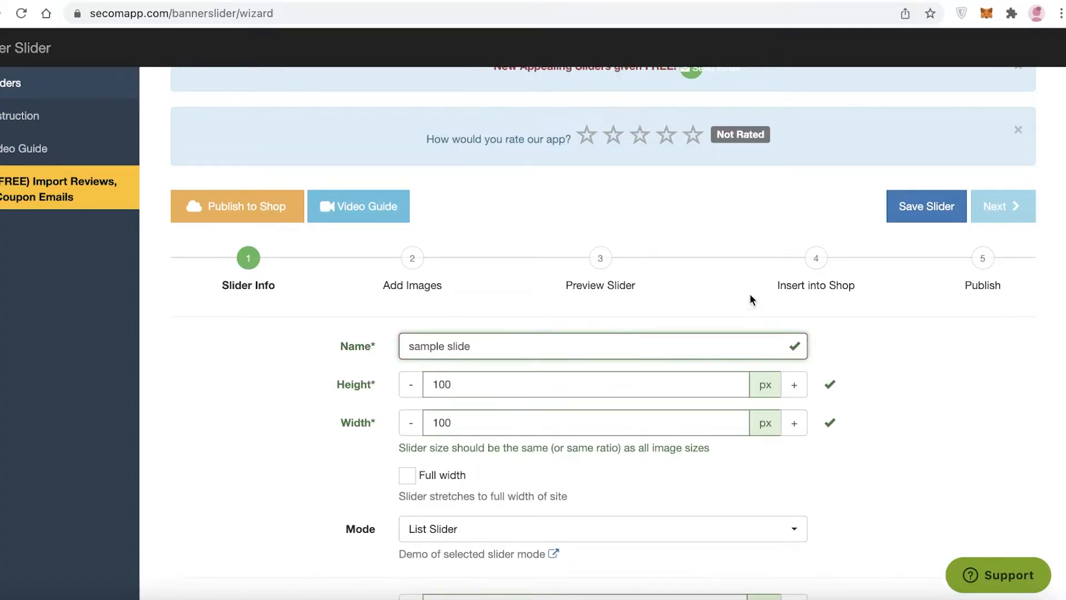
pyautogui.click(941, 208)
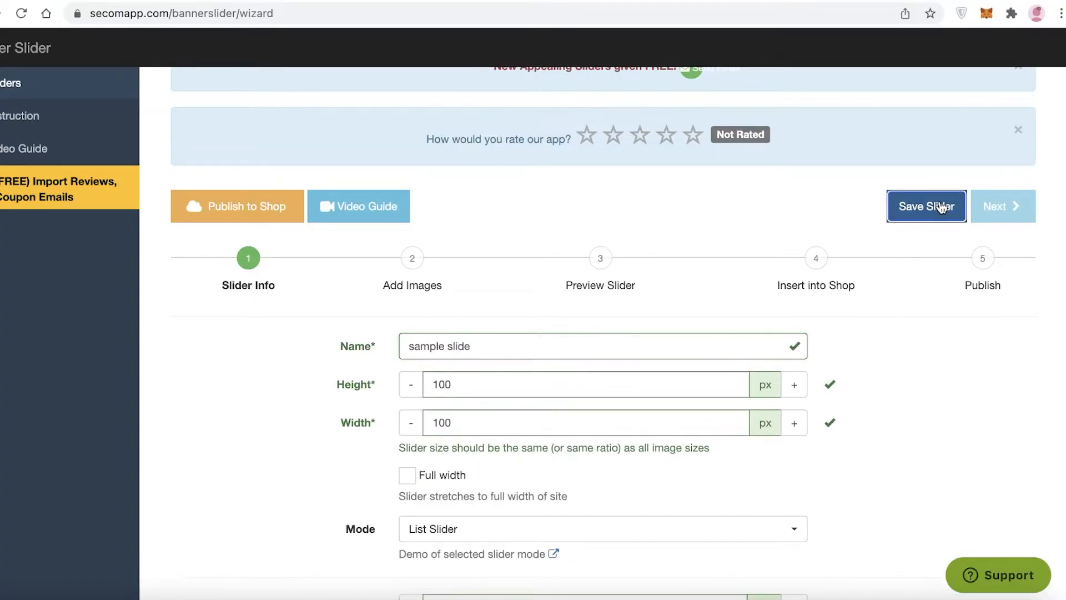
pyautogui.scroll(1, 941, 209)
pyautogui.click(957, 242)
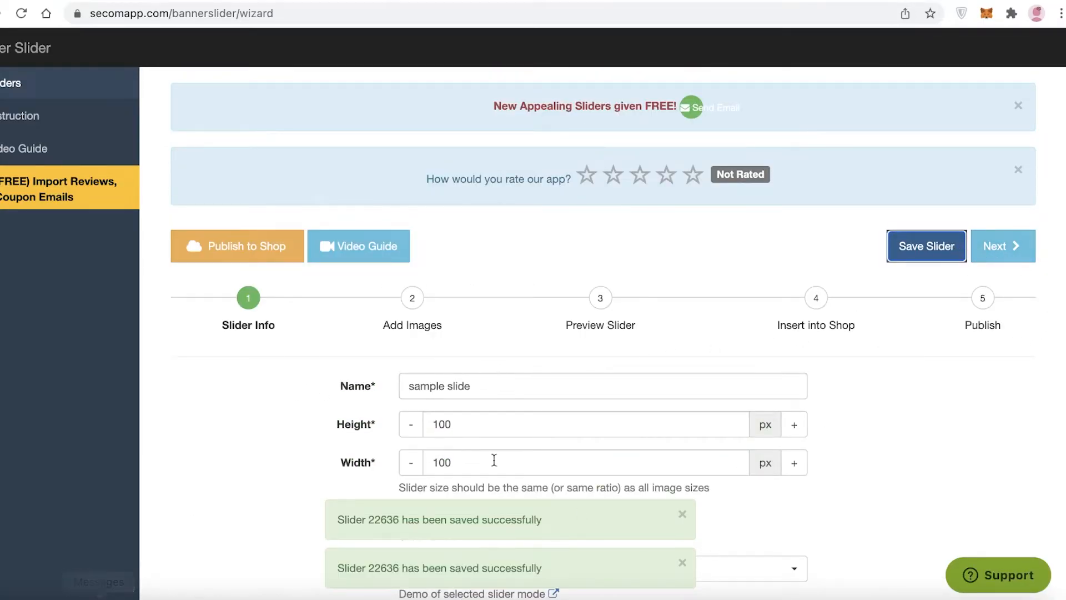
# - Continue to the Add Images stage and upload freestocks-_3Q3tsJ01nc-unsplash.jpg from Downloads for a new image
pyautogui.click(1002, 249)
pyautogui.scroll(-1, 272, 305)
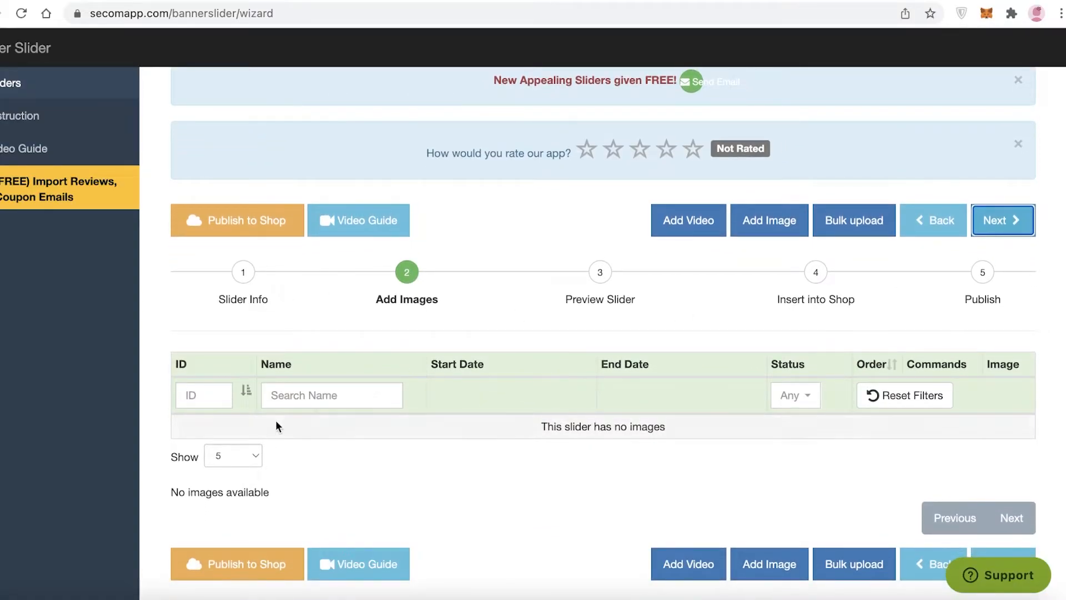
pyautogui.click(773, 560)
pyautogui.scroll(-5, 260, 341)
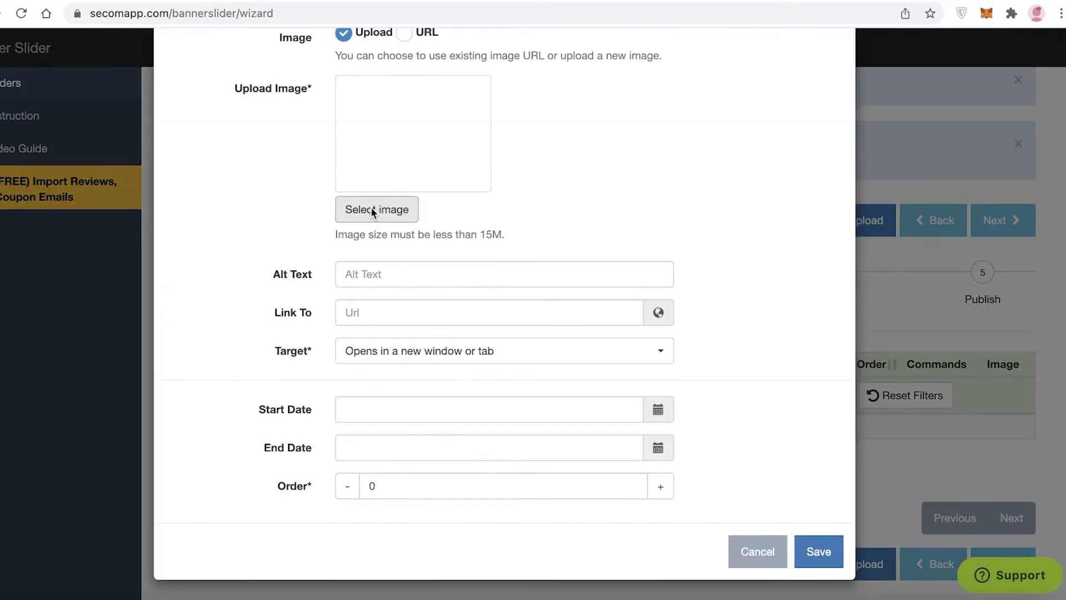
pyautogui.click(371, 208)
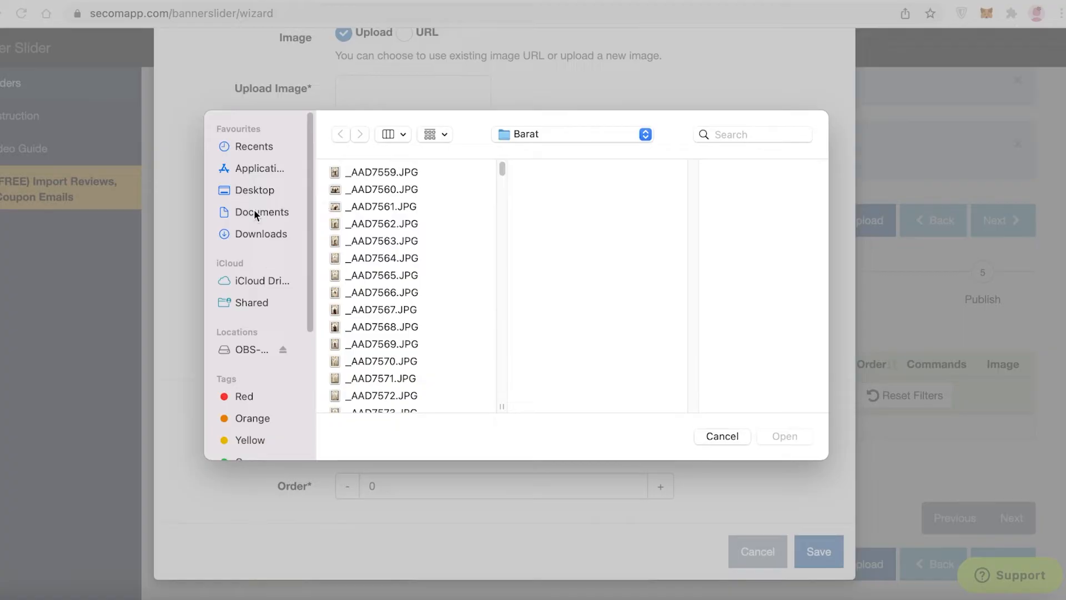
pyautogui.click(254, 235)
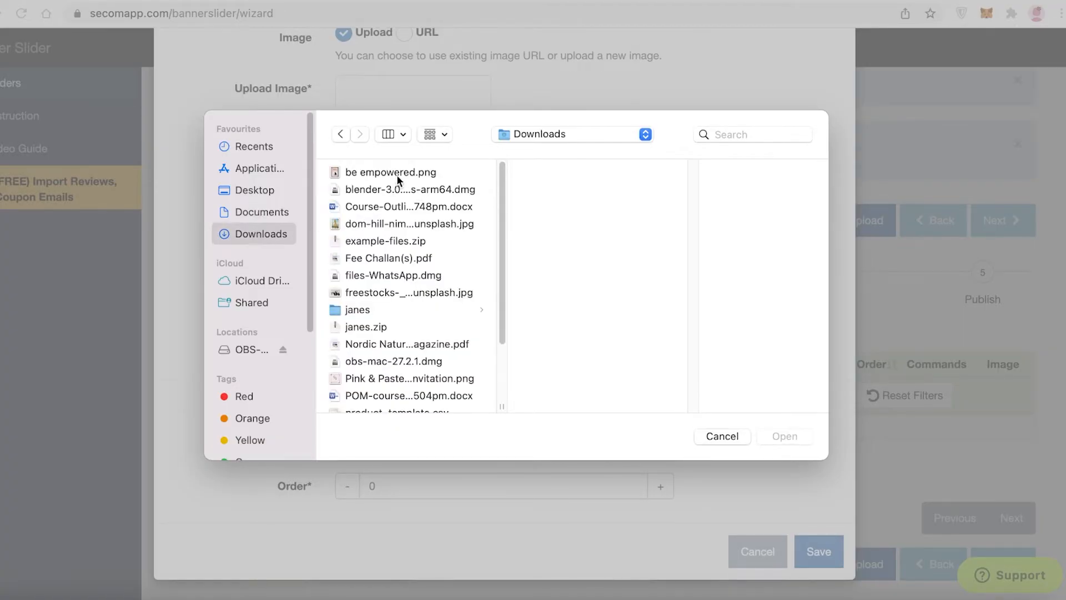
pyautogui.click(408, 310)
pyautogui.click(414, 293)
pyautogui.click(785, 437)
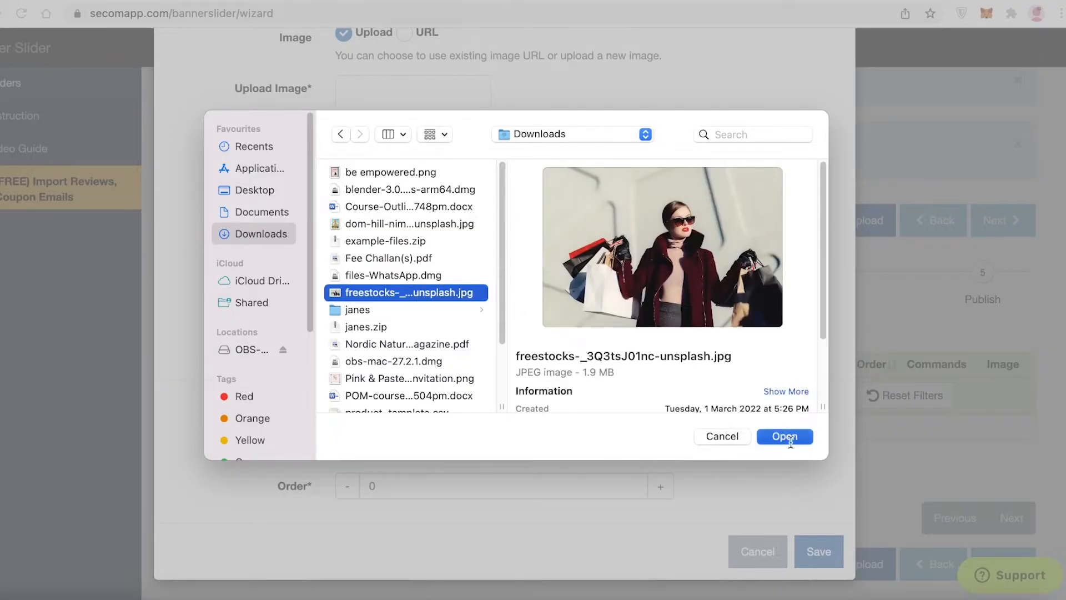
# - Enter 67 as the new image's title and 78 as its description, and save the image
pyautogui.scroll(5, 458, 95)
pyautogui.tripleClick(459, 118)
pyautogui.write('67')
pyautogui.click(473, 199)
pyautogui.write('78')
pyautogui.click(462, 230)
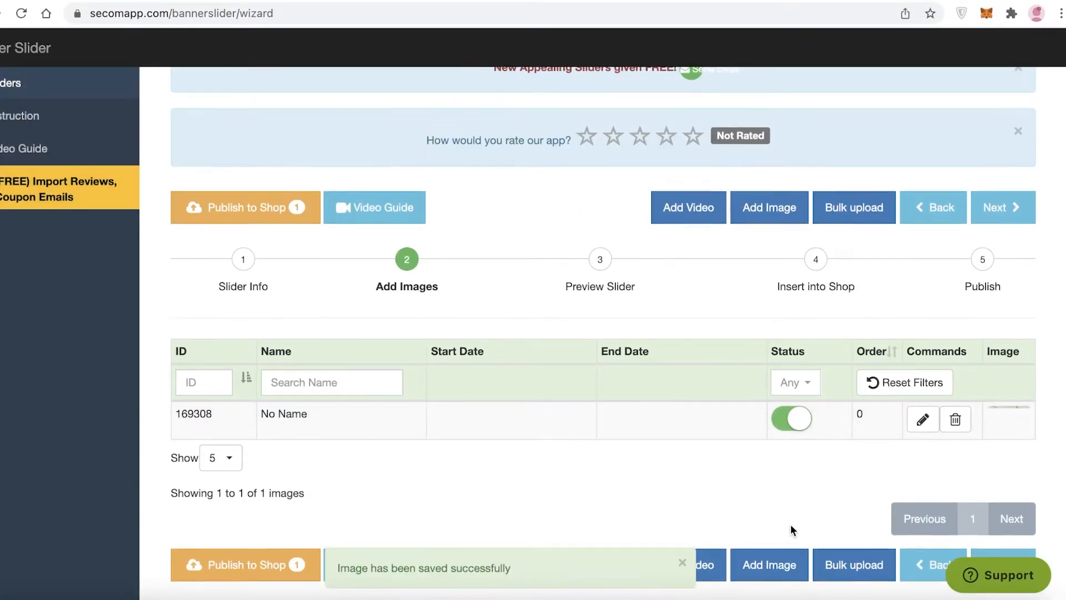
# - Add a second image to the slider using freestocks-_3Q3tsJ01nc-unsplash.jpg and save it
pyautogui.click(790, 567)
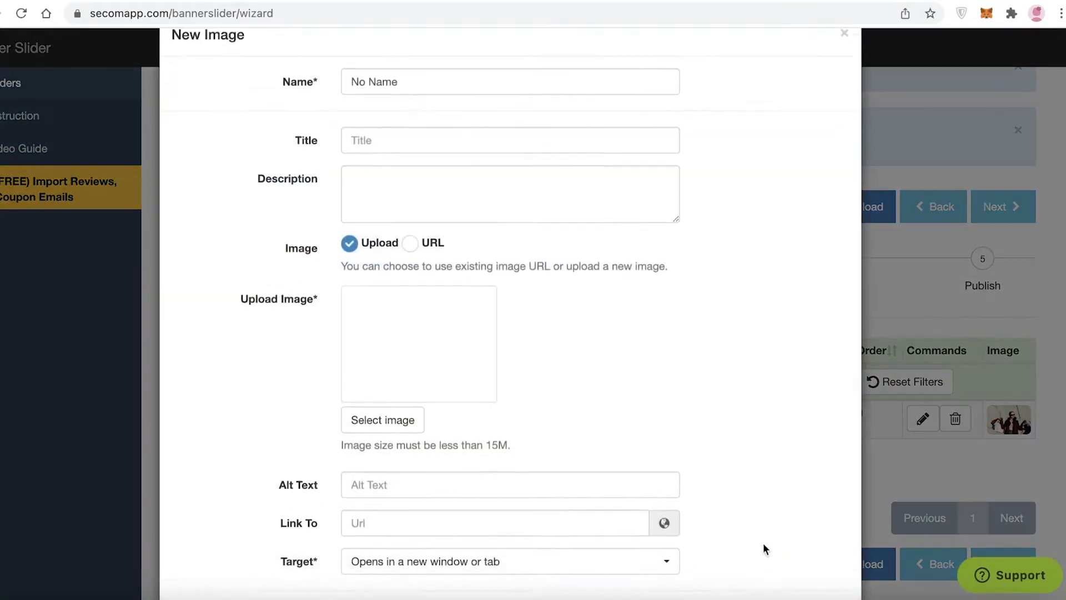
pyautogui.scroll(-5, 389, 241)
pyautogui.click(379, 206)
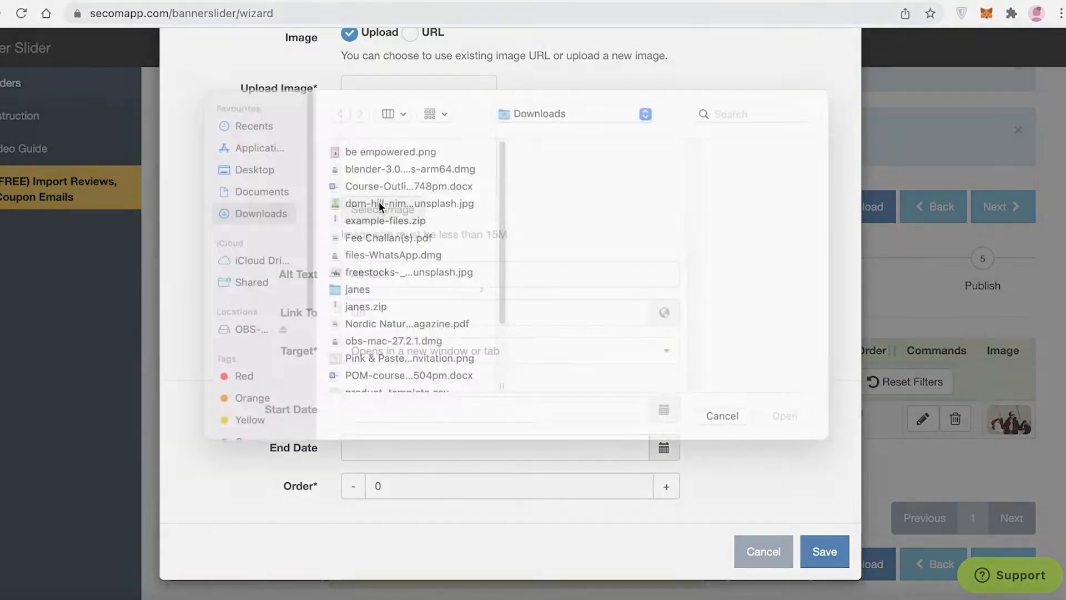
pyautogui.click(381, 293)
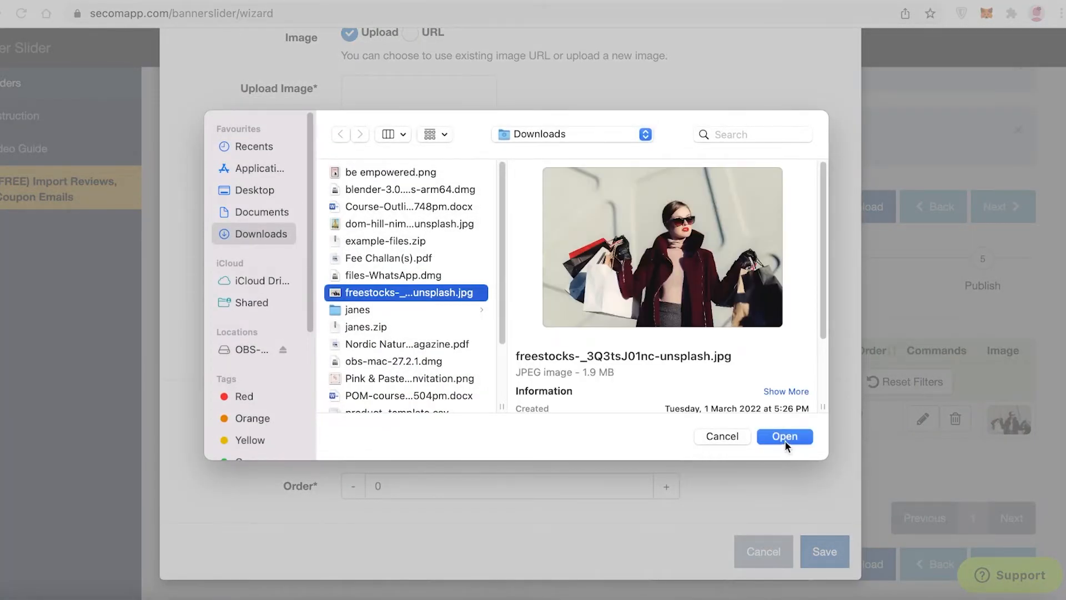
pyautogui.click(785, 437)
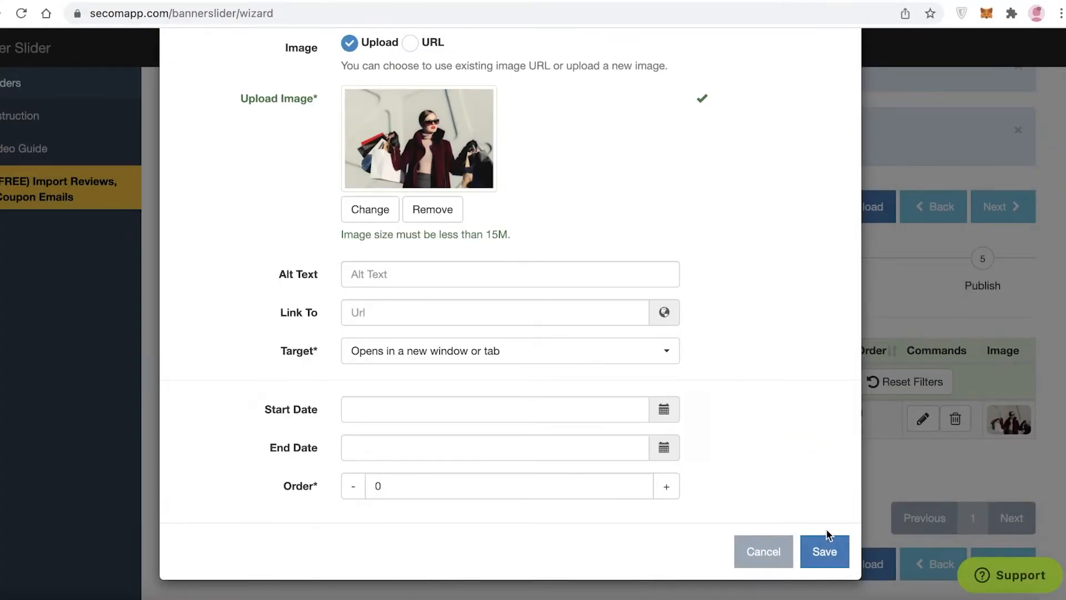
pyautogui.click(826, 549)
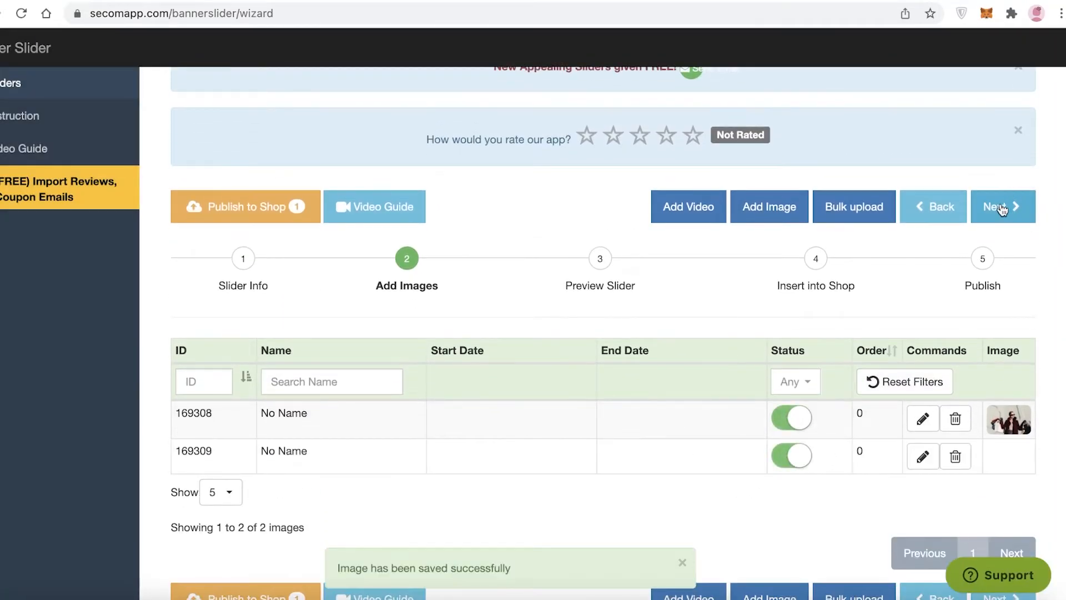
# - Continue past the slider preview to the Insert into Shop stage and examine its instructions for embedding the slider code
pyautogui.click(1003, 203)
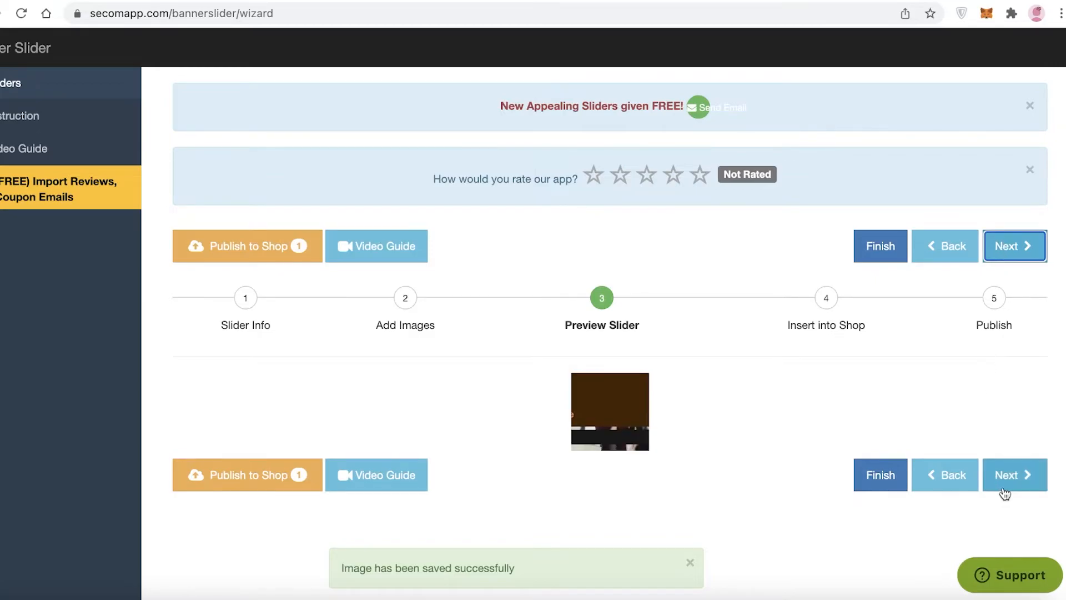
pyautogui.click(1007, 478)
pyautogui.scroll(-10, 1008, 480)
pyautogui.scroll(12, 992, 465)
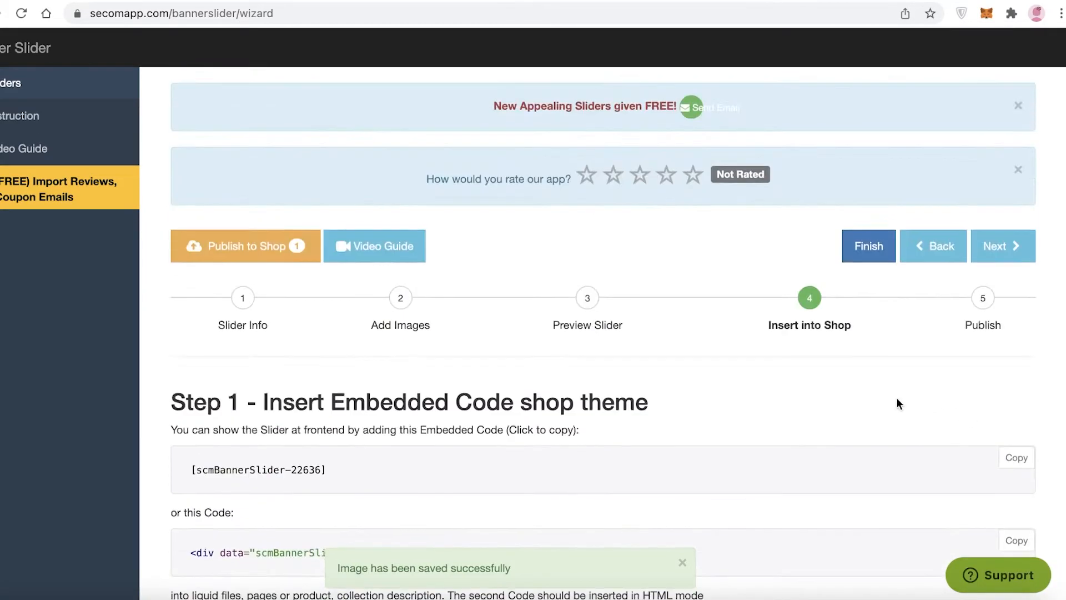
pyautogui.scroll(-10, 935, 406)
pyautogui.scroll(-5, 664, 259)
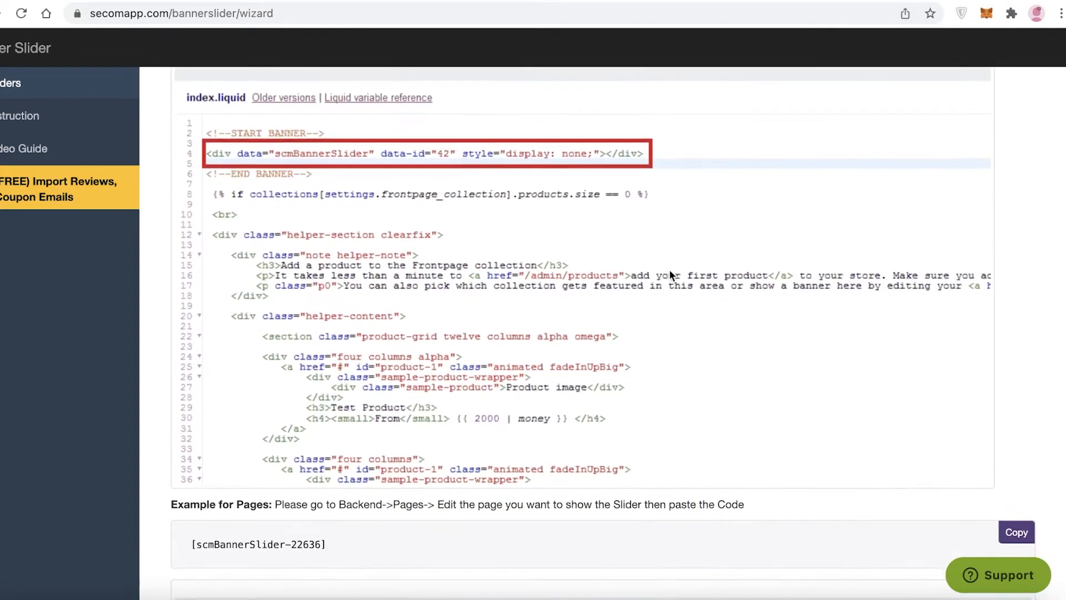
pyautogui.scroll(15, 674, 288)
pyautogui.scroll(-5, 675, 288)
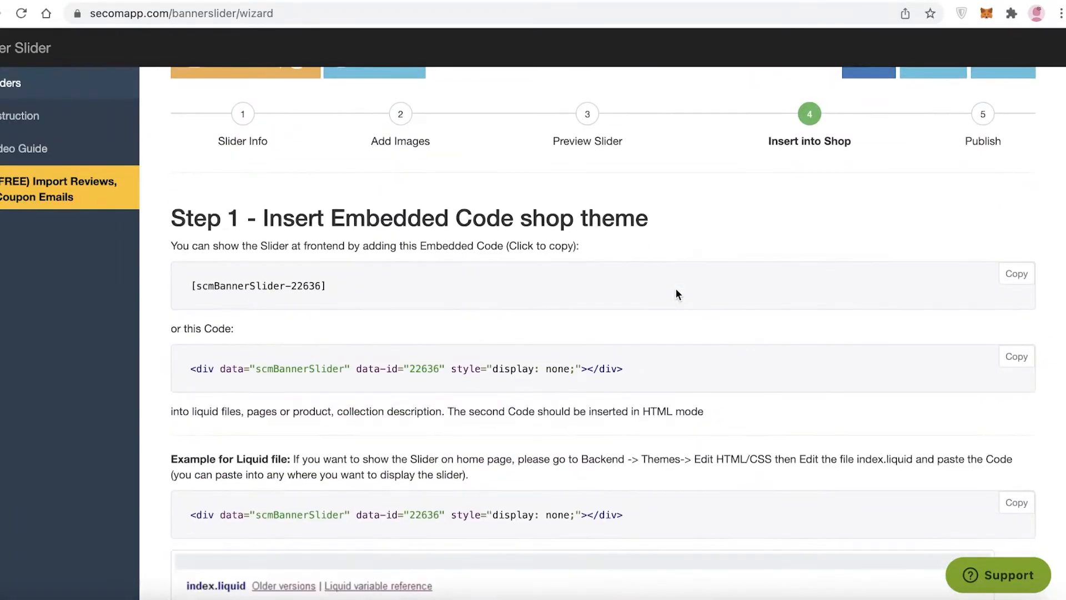
# - Examine the slider's embedding instructions, covering the embedded code, the index.liquid and page examples, and the theme.liquid script code
pyautogui.scroll(-4, 675, 287)
pyautogui.scroll(2, 578, 253)
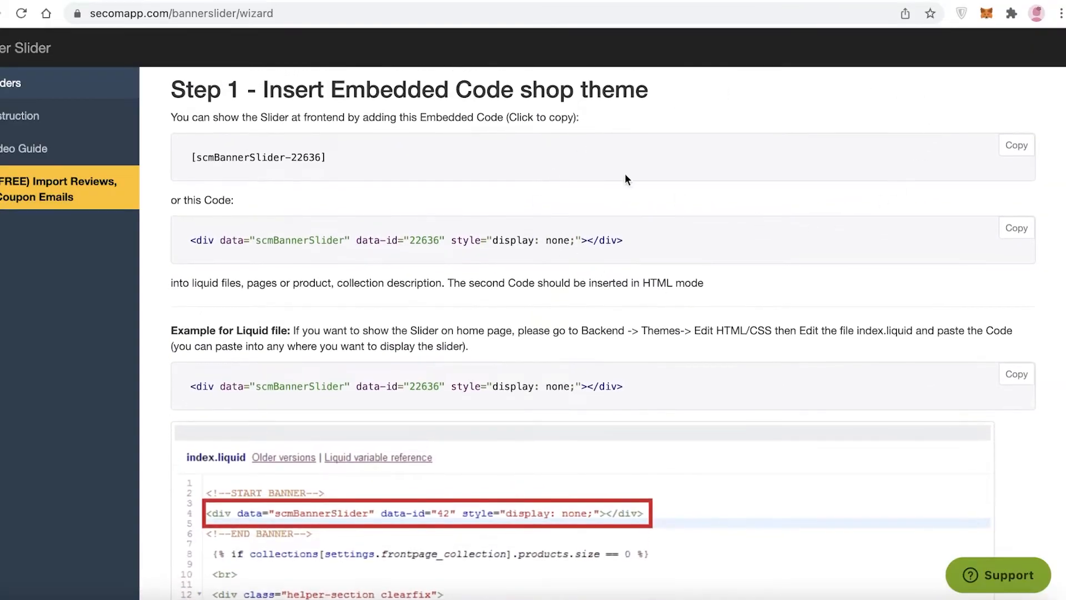
pyautogui.scroll(-15, 509, 139)
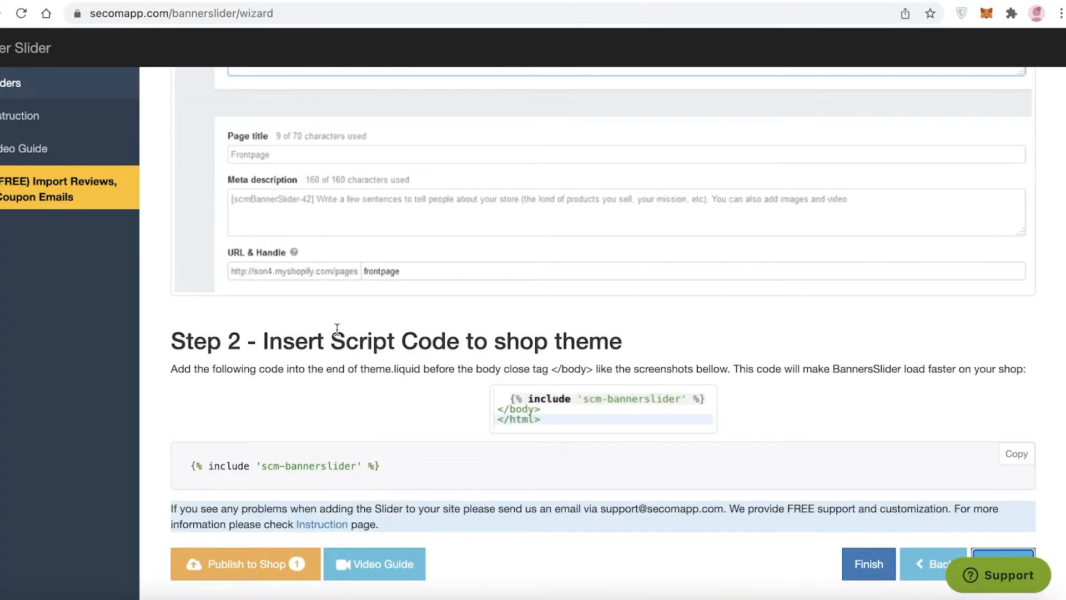
pyautogui.scroll(20, 337, 329)
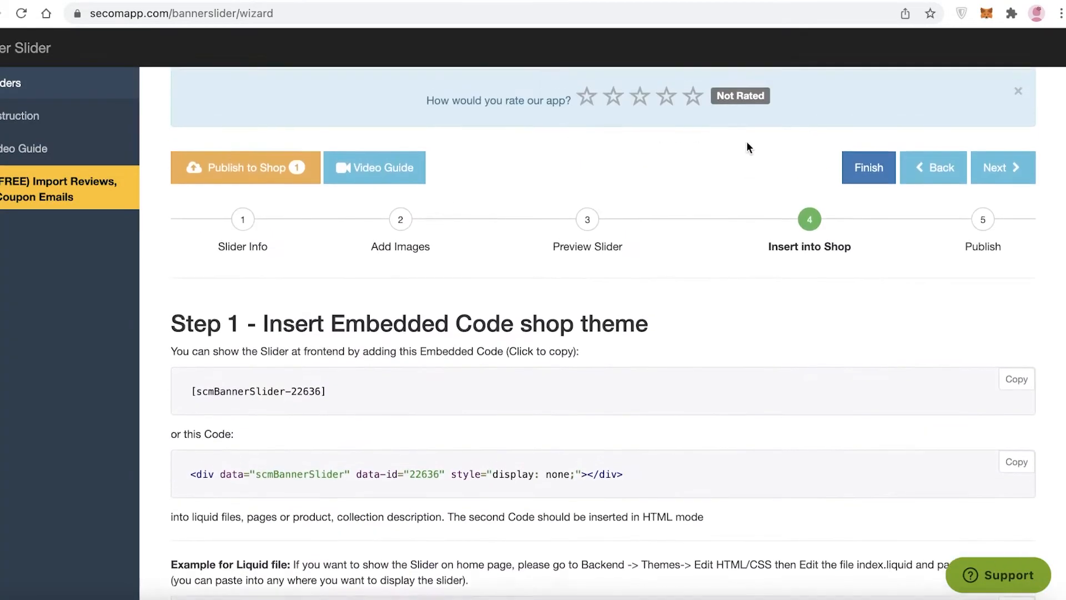
pyautogui.scroll(2, 746, 146)
pyautogui.scroll(-12, 672, 239)
pyautogui.scroll(4, 667, 244)
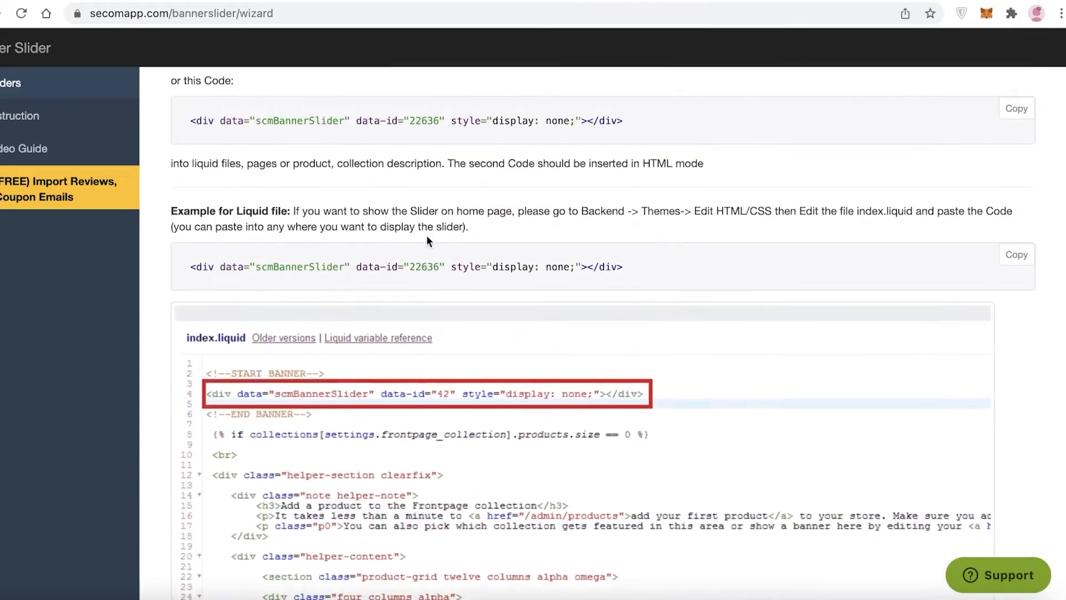
pyautogui.scroll(1, 618, 168)
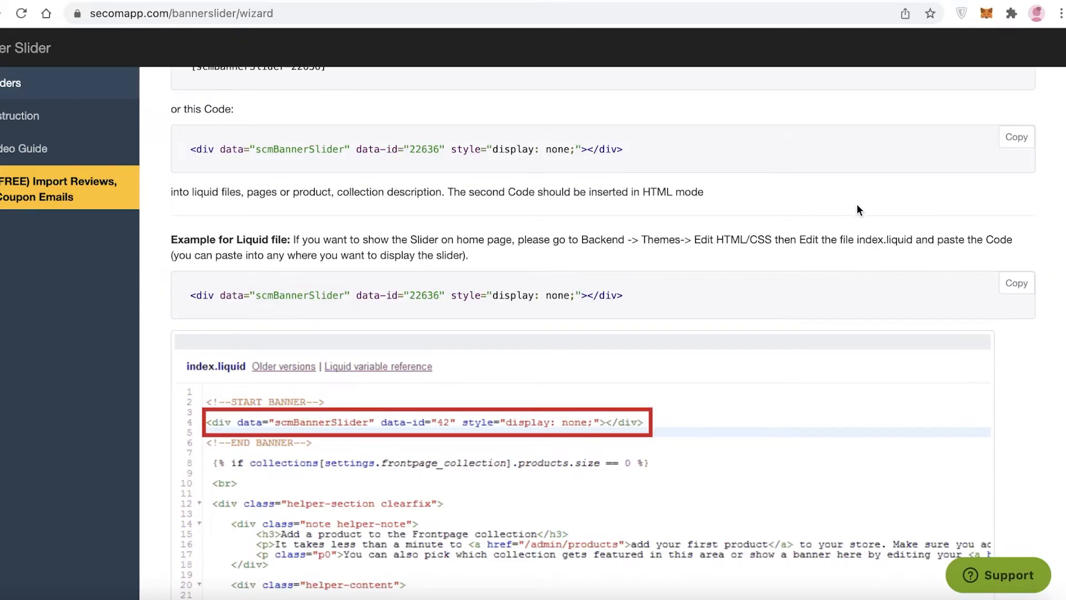
pyautogui.scroll(5, 860, 205)
# - Check the embedding instructions again alongside the store admin's Apps page and continue the slider wizard to the Publish stage
pyautogui.click(767, 1)
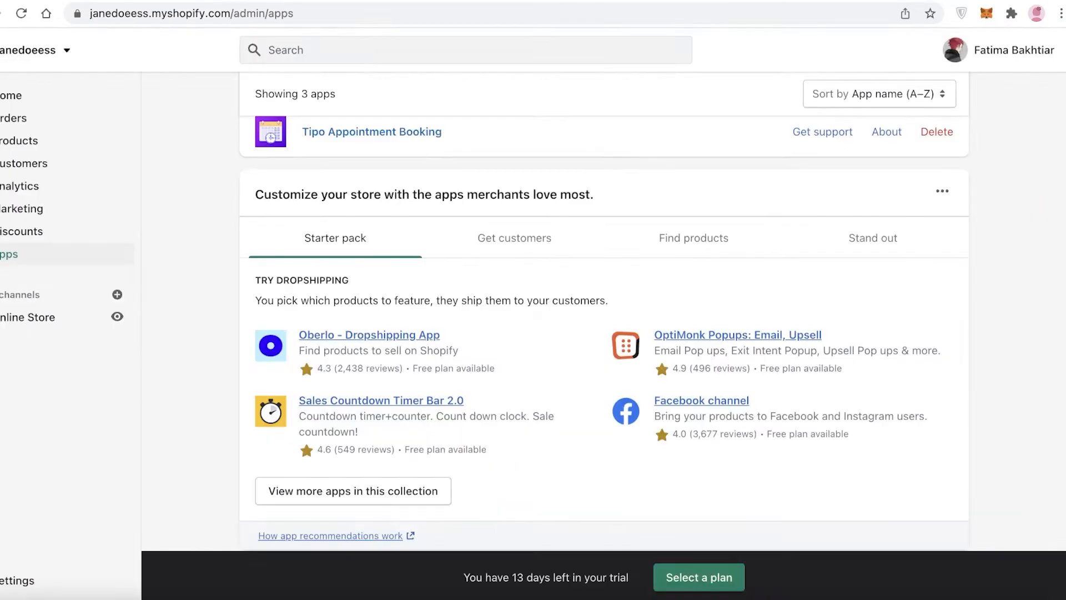
pyautogui.click(658, 2)
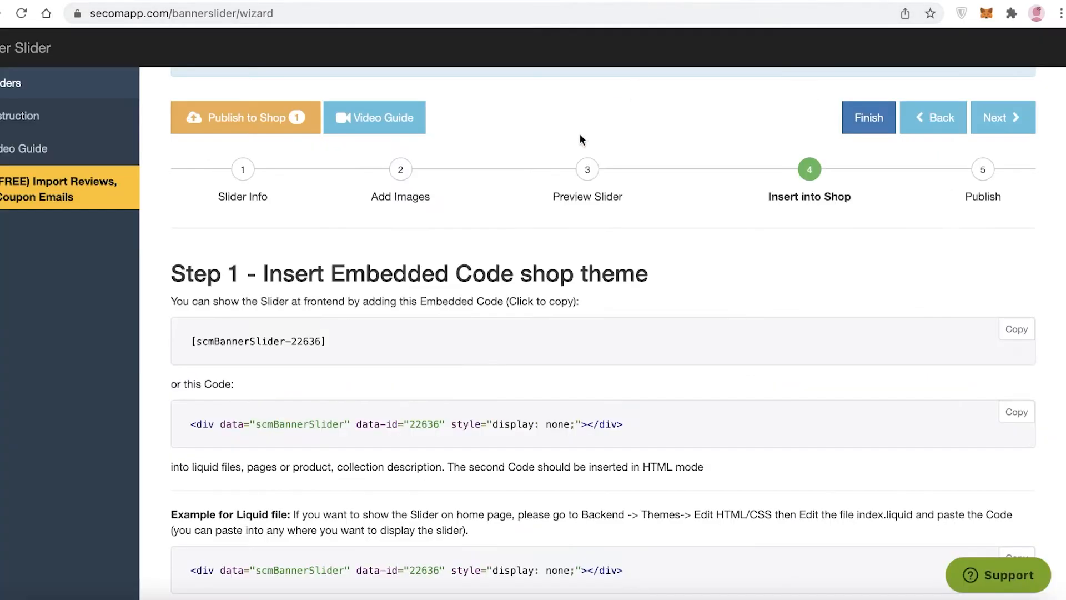
pyautogui.scroll(-15, 932, 260)
pyautogui.scroll(10, 932, 260)
pyautogui.scroll(-5, 1014, 428)
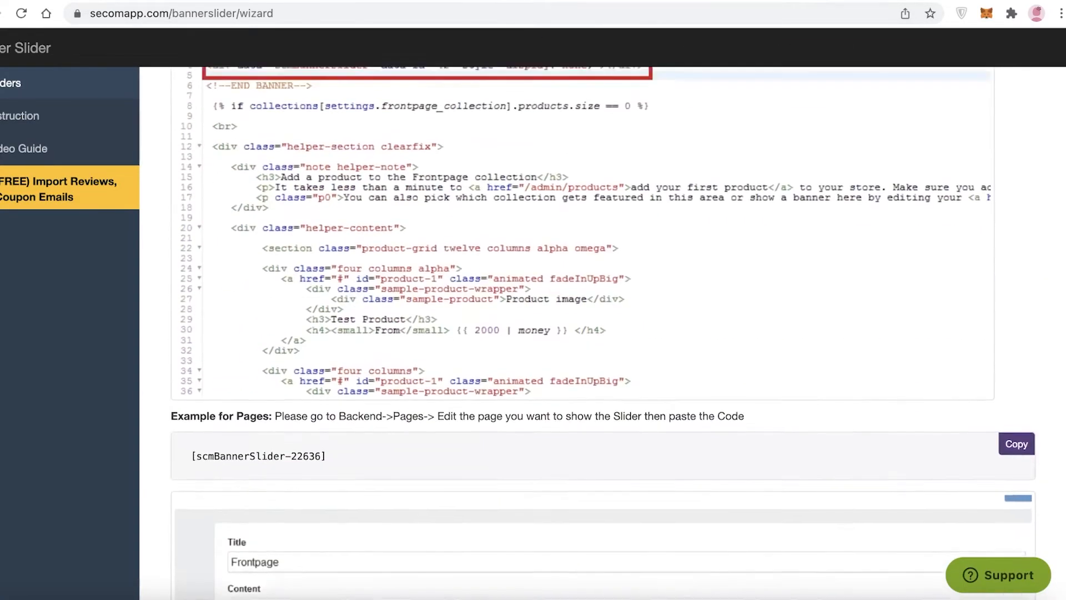
pyautogui.scroll(5, 1014, 427)
pyautogui.click(735, 3)
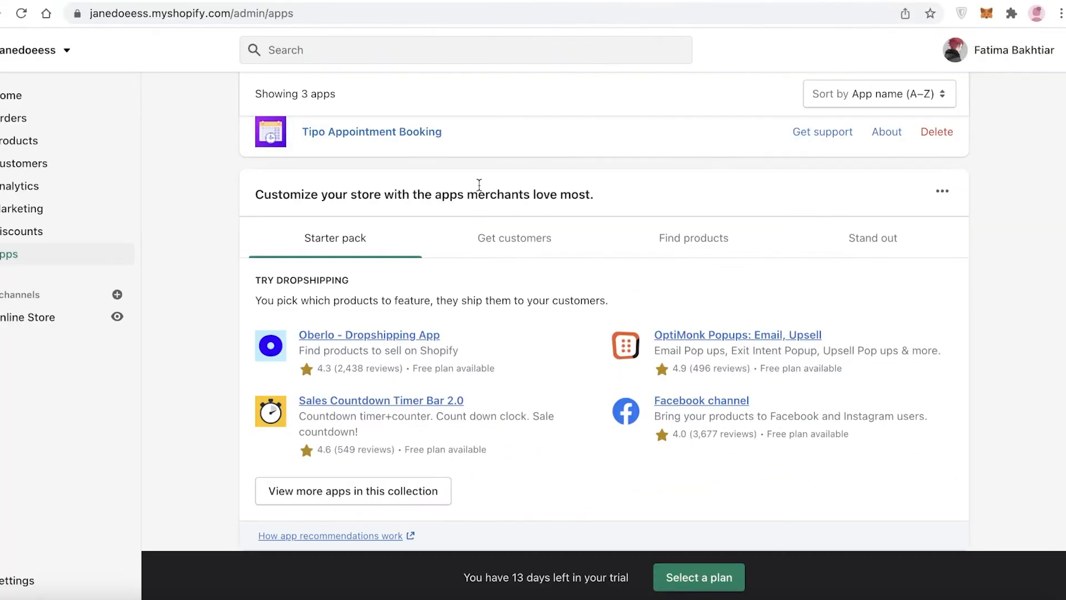
pyautogui.click(689, 2)
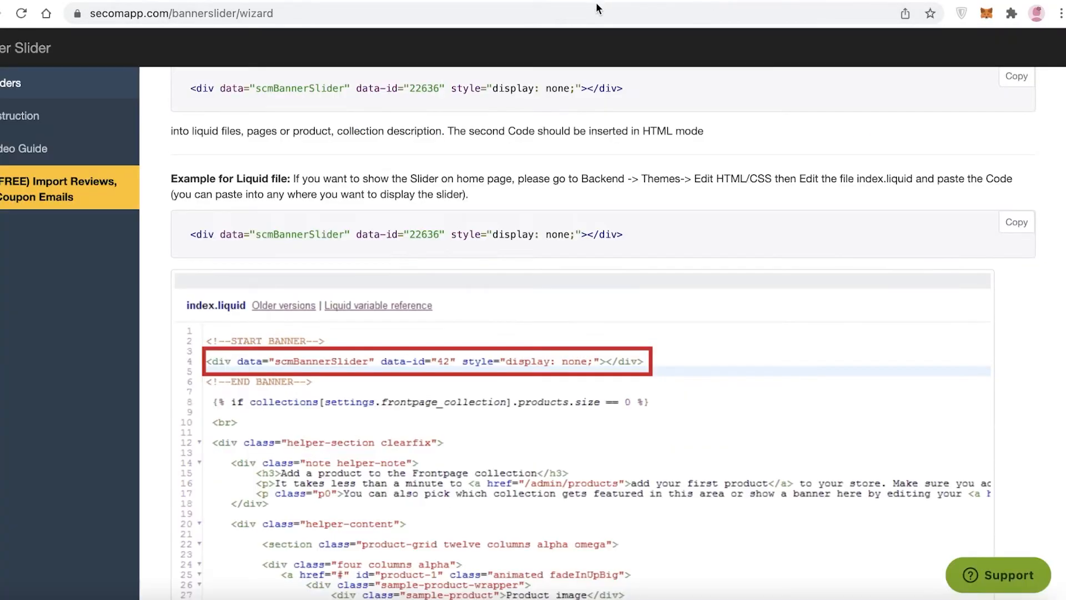
pyautogui.scroll(2, 349, 233)
pyautogui.scroll(-6, 349, 239)
pyautogui.scroll(10, 349, 239)
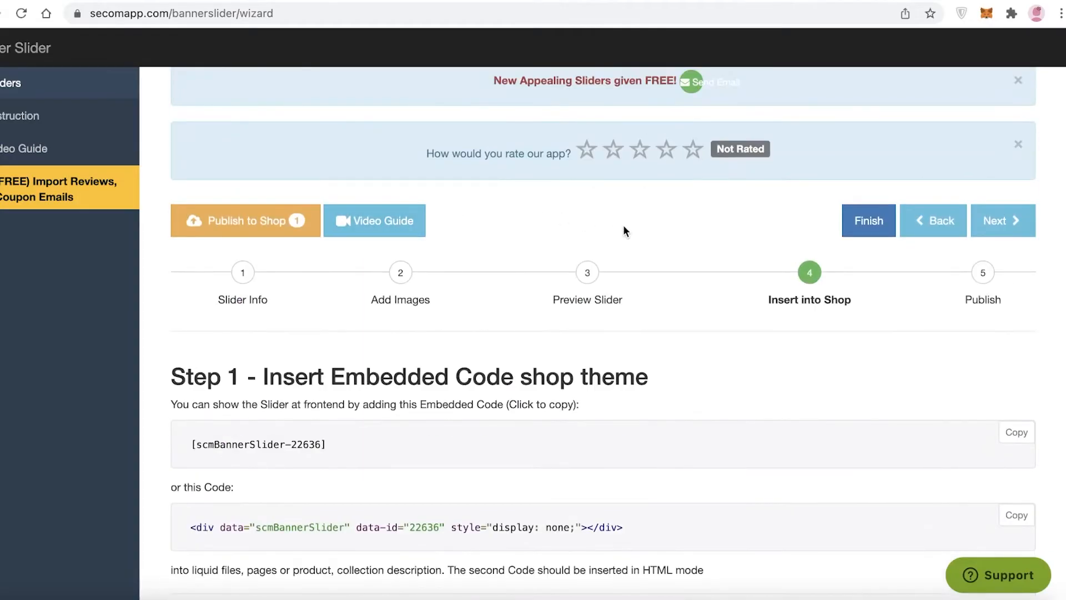
pyautogui.click(998, 244)
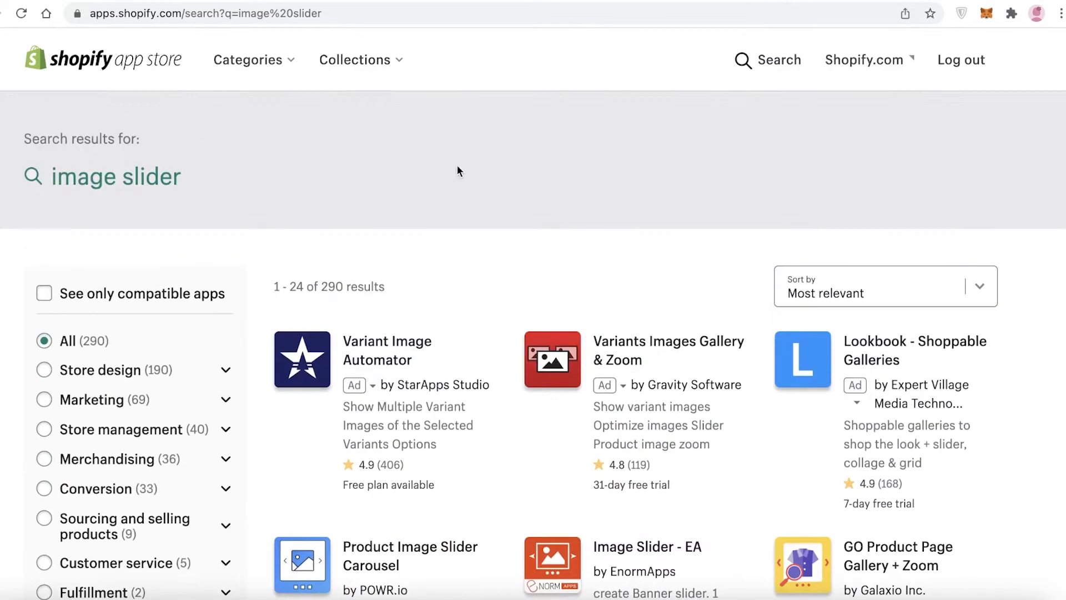
# - Browse the Shopify App Store results for "image slider" to see alternative slider apps
pyautogui.scroll(-15, 554, 373)
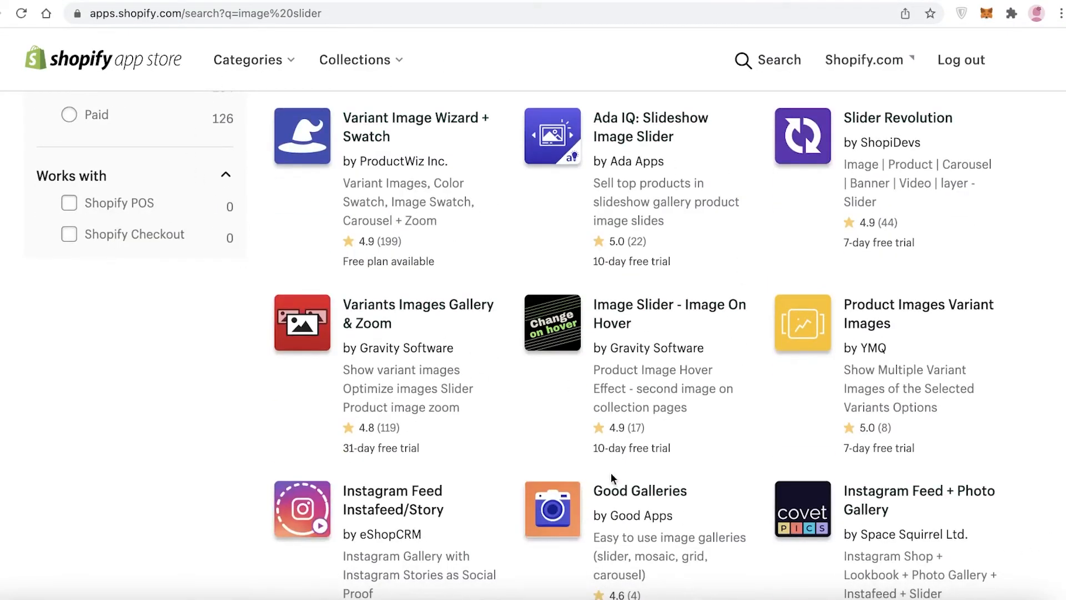
pyautogui.scroll(-10, 836, 267)
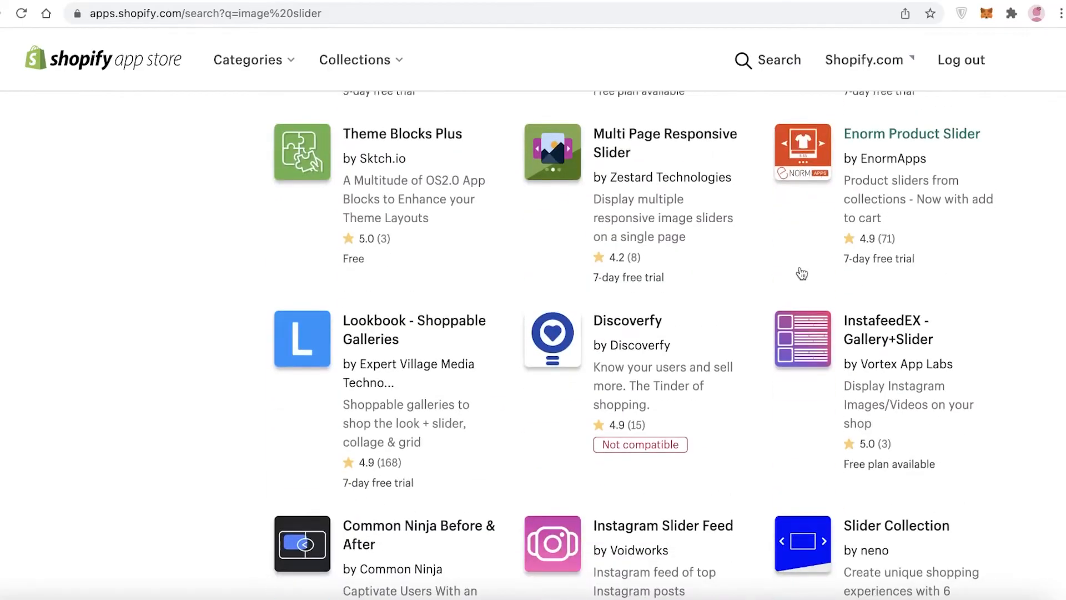
pyautogui.scroll(12, 564, 288)
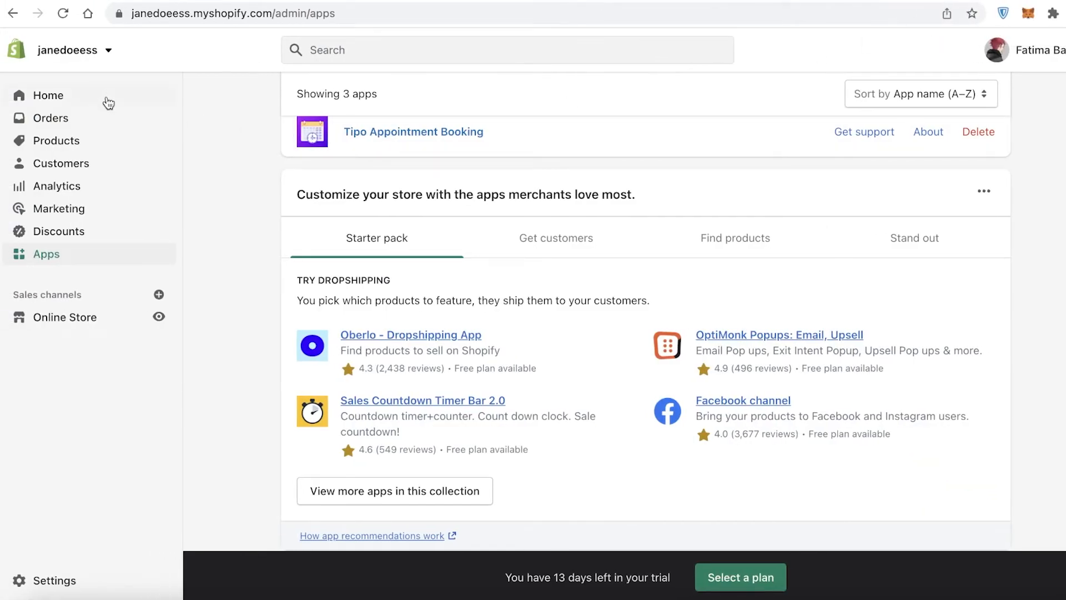
# - Go through the store admin's Home page to the Online Store themes and look over the current Taste theme
pyautogui.click(69, 103)
pyautogui.scroll(-15, 135, 267)
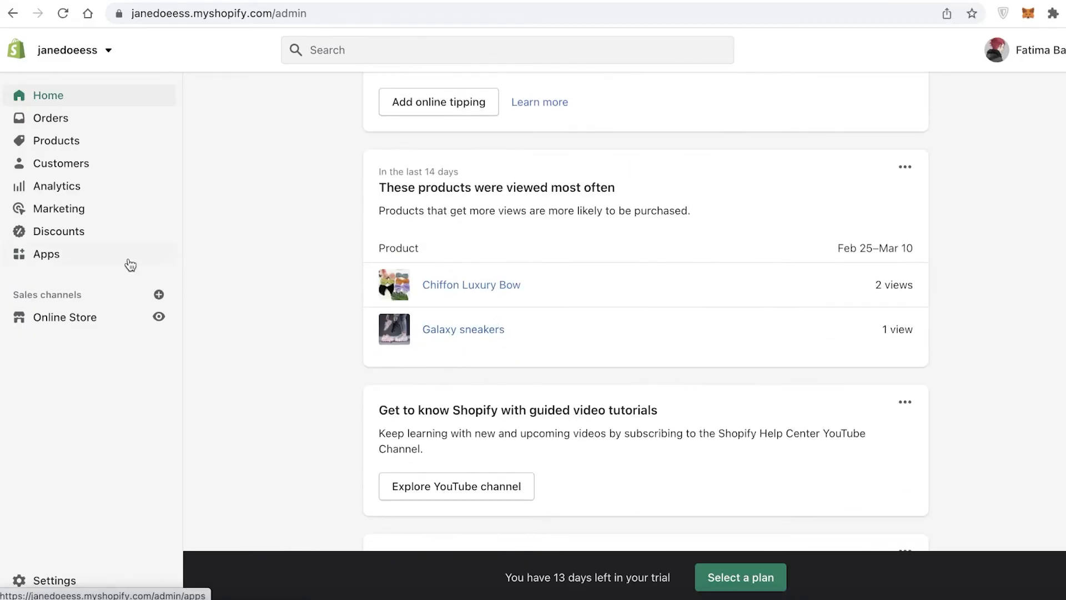
pyautogui.click(98, 322)
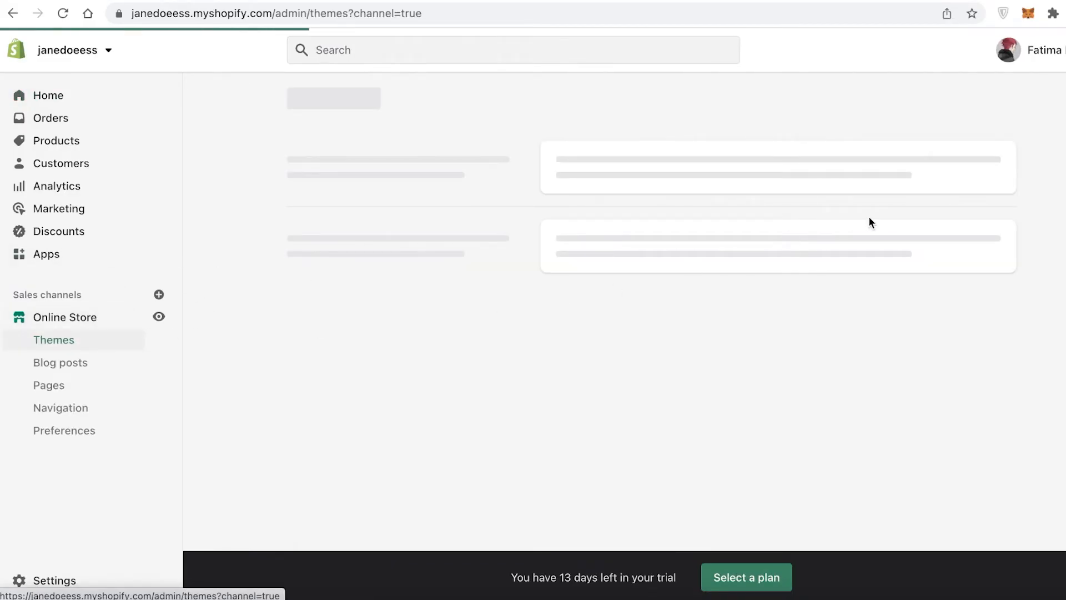
pyautogui.scroll(-1, 869, 222)
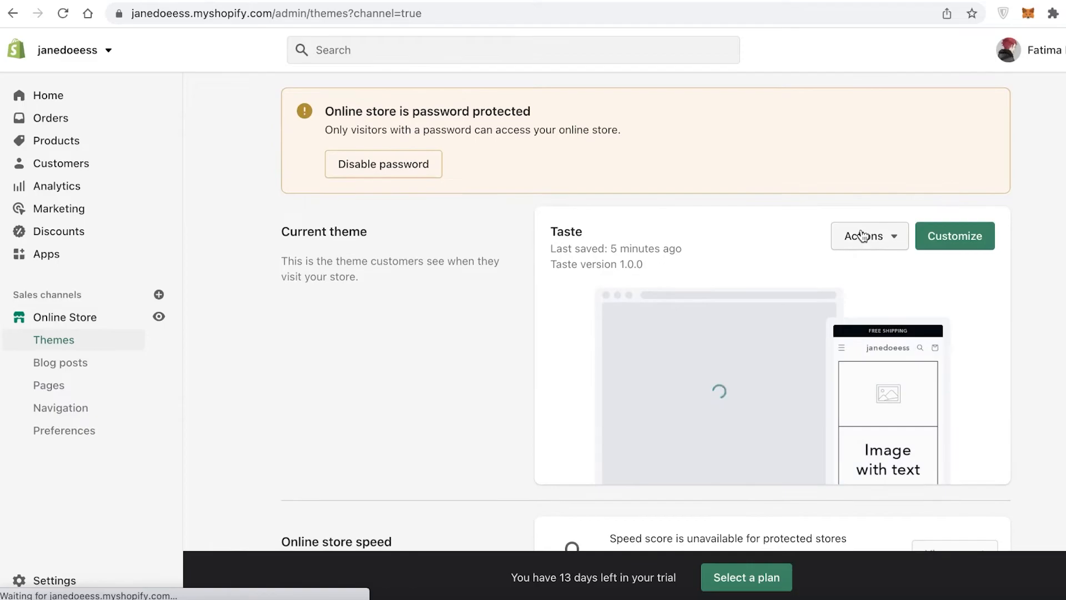
pyautogui.scroll(-1, 861, 233)
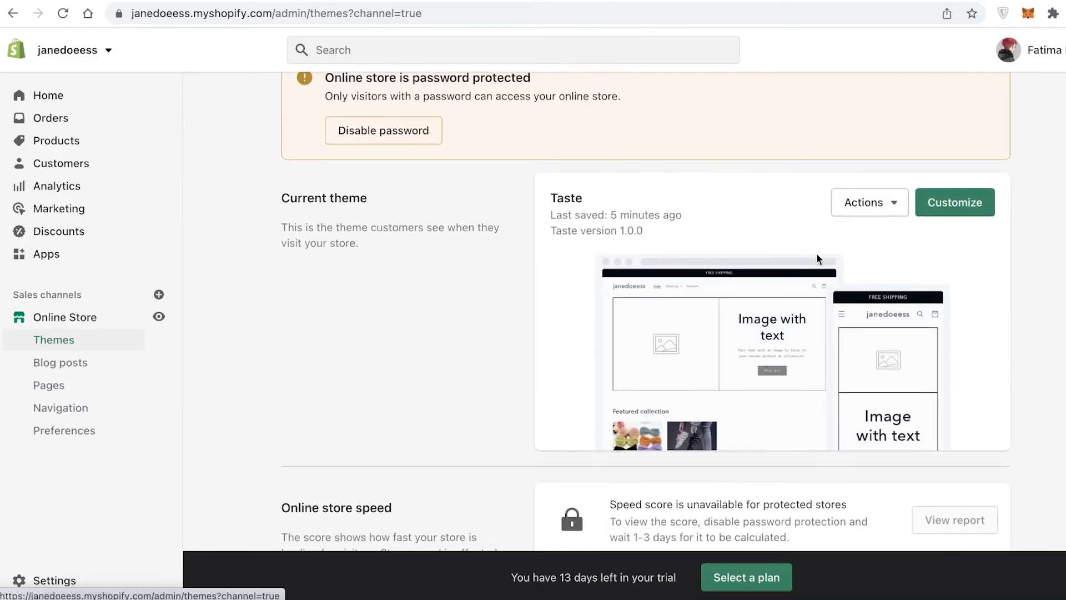
pyautogui.scroll(-8, 861, 278)
pyautogui.scroll(9, 915, 305)
pyautogui.scroll(-4, 915, 305)
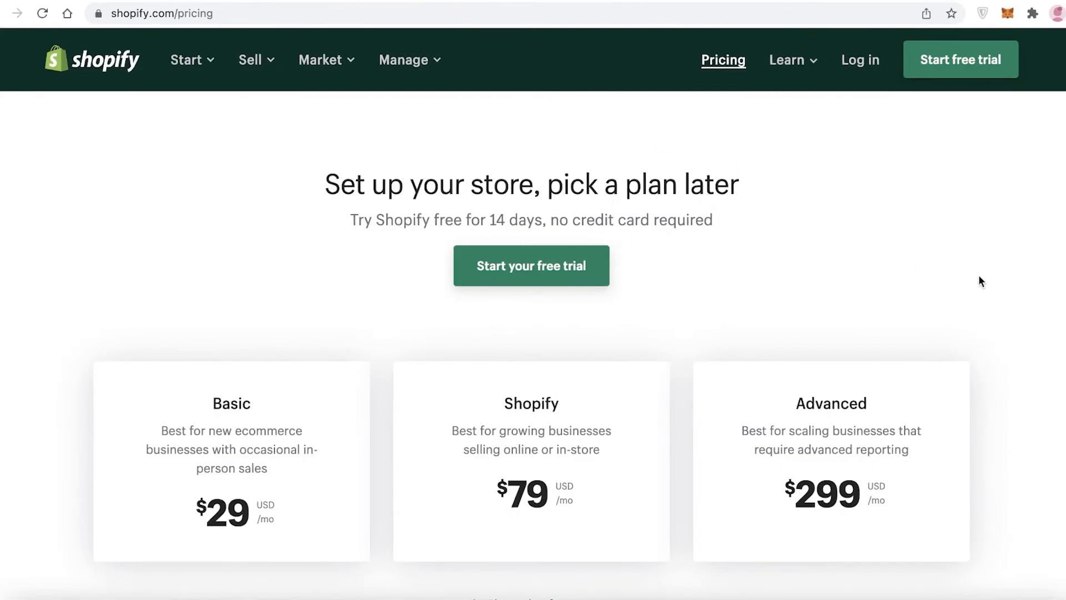
# - Review the Basic, Shopify and Advanced plans on Shopify's pricing page
pyautogui.scroll(-3, 979, 275)
pyautogui.scroll(-2, 979, 276)
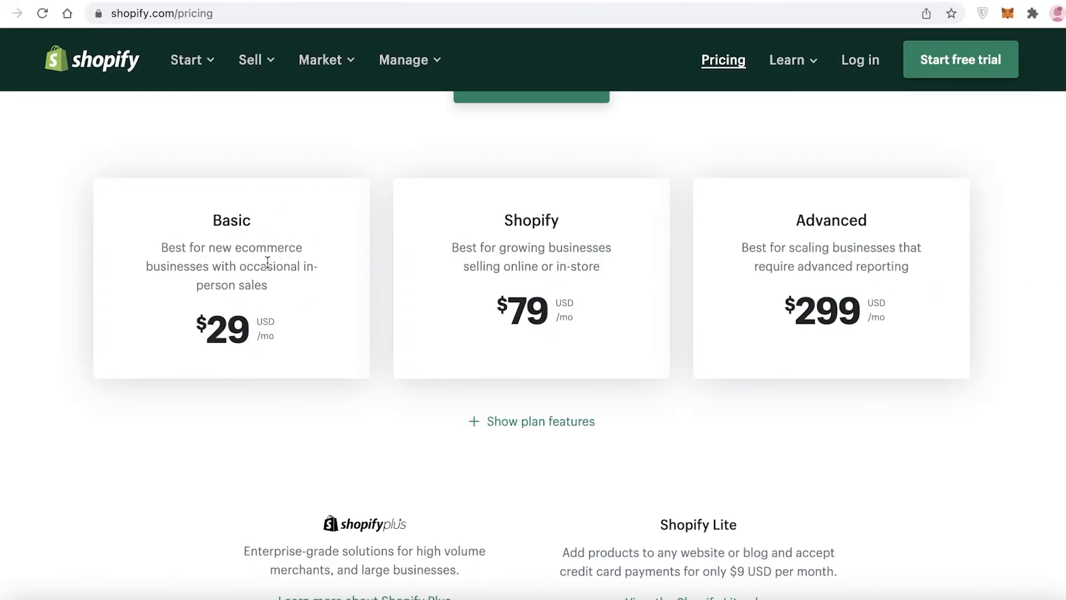
pyautogui.scroll(-5, 268, 263)
pyautogui.scroll(6, 269, 269)
pyautogui.scroll(1, 219, 288)
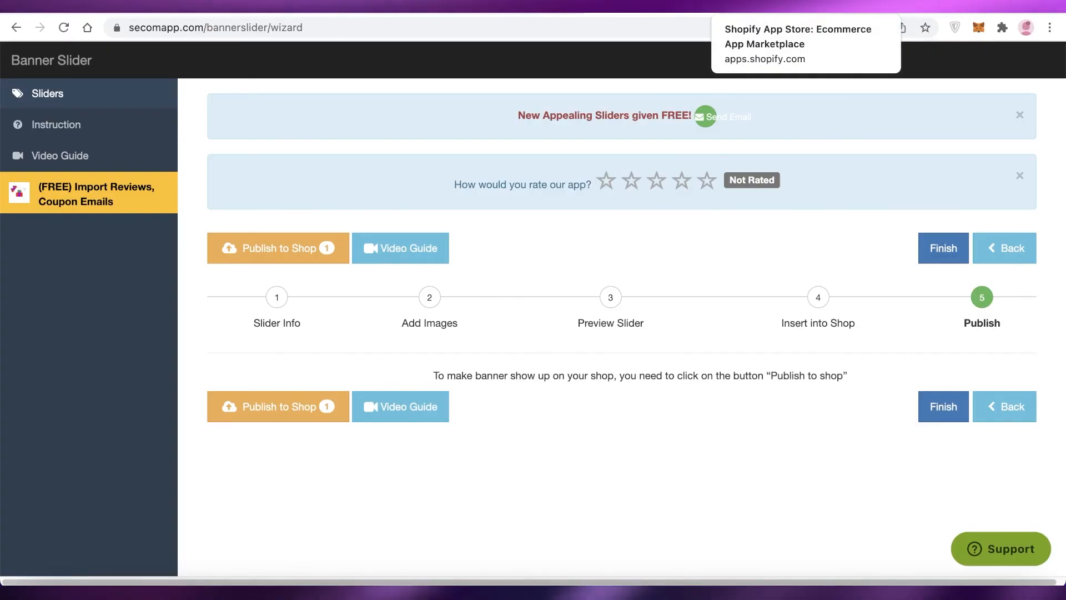
# - View the Shopify App Store home page, return to the store's Themes page and look over its theme sections
pyautogui.click(793, 5)
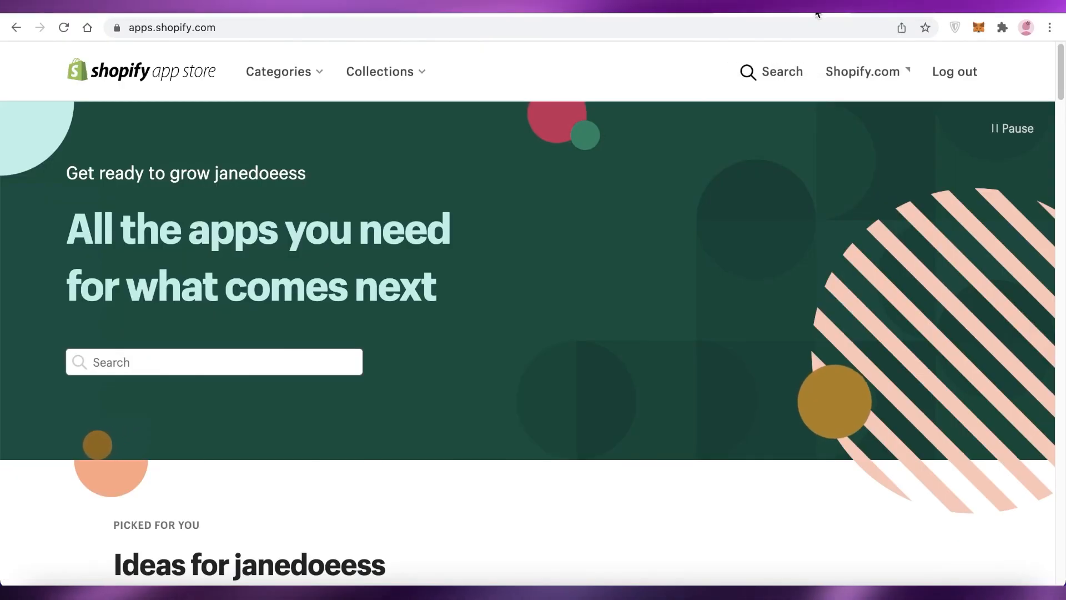
pyautogui.click(589, 5)
pyautogui.scroll(4, 442, 200)
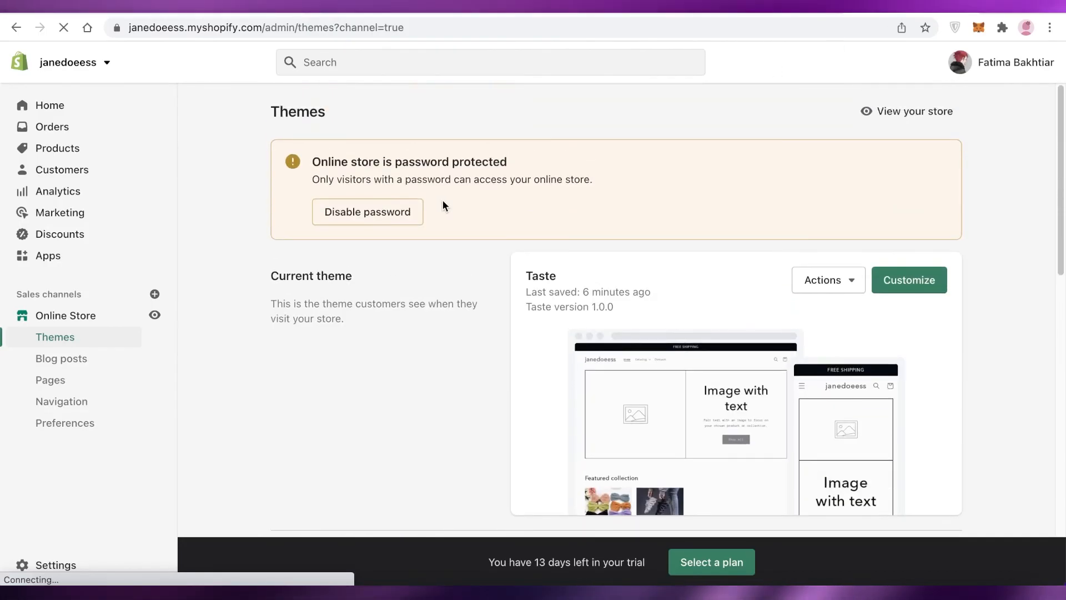
pyautogui.scroll(-7, 442, 211)
pyautogui.scroll(4, 444, 221)
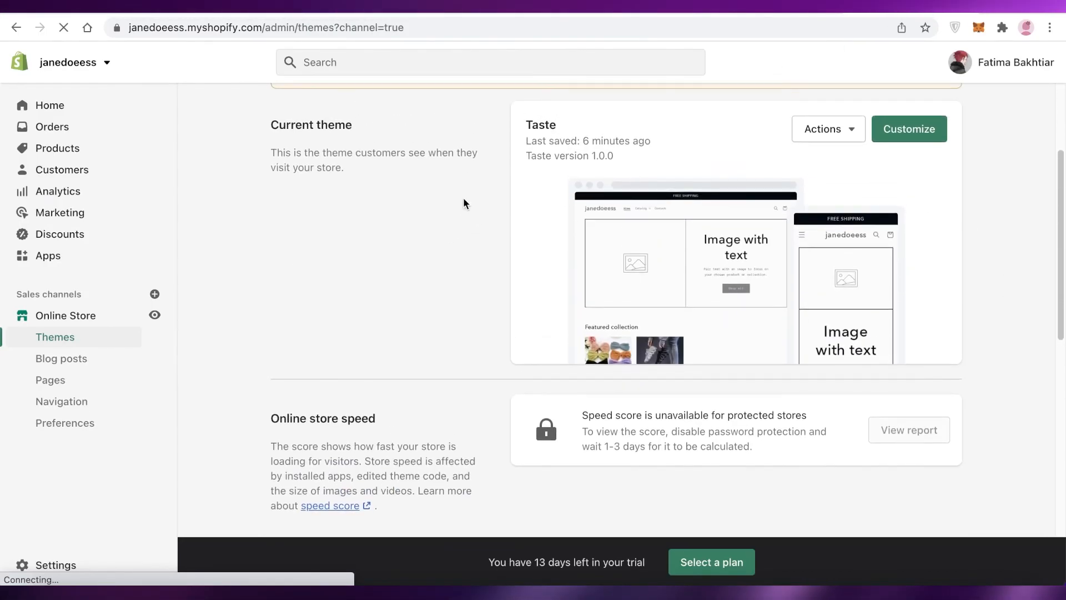